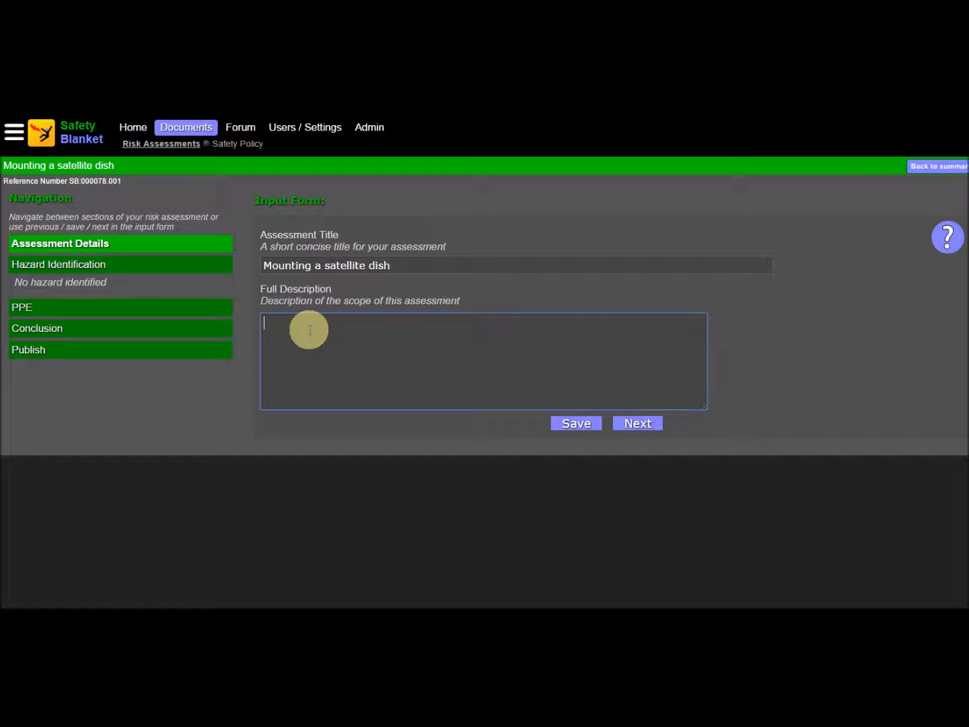
Step: Paste in the full description limiting the assessment to properties with clear access to site the dish, and continue to hazard identification
type("Use this assessment ONLY for properties with clear access to correctly site the dish.  For properties with conservatories under the dish location another risk assessment must be undertaken")
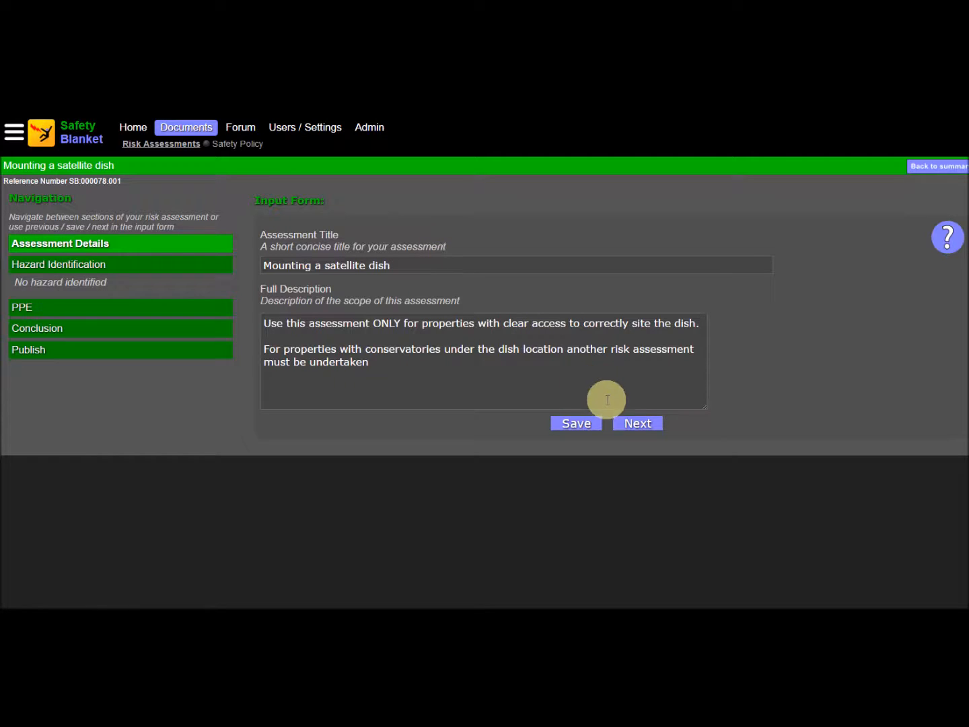
left_click(641, 423)
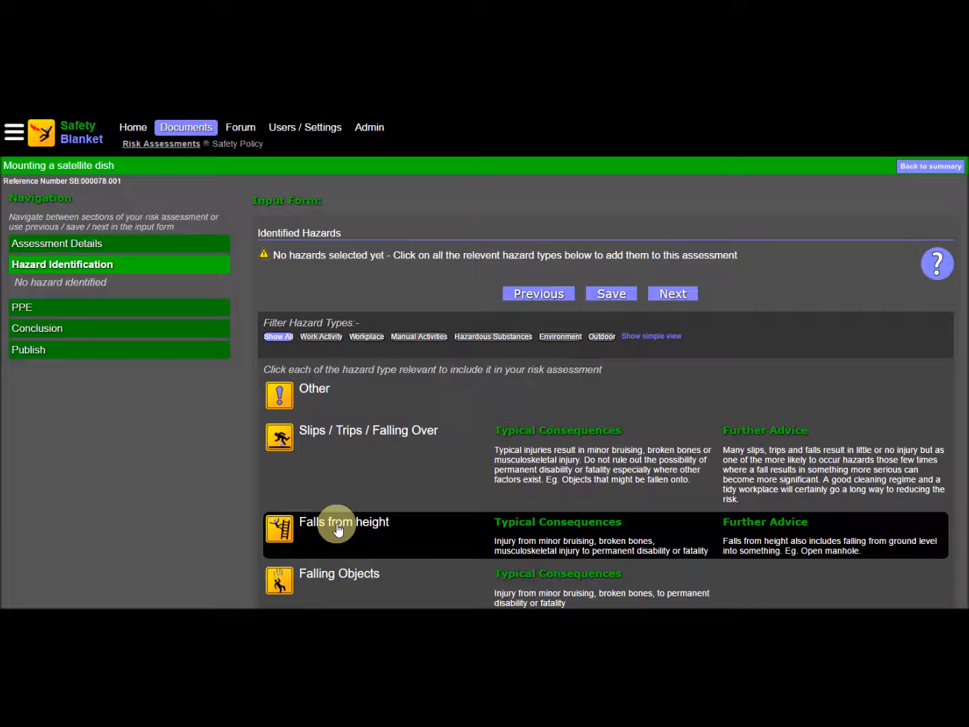
Step: Add the hazards Falls from height, Falling Objects, Hand / Arm Vibration and Weather to the assessment
left_click(337, 530)
scroll(364, 534, "down", 3)
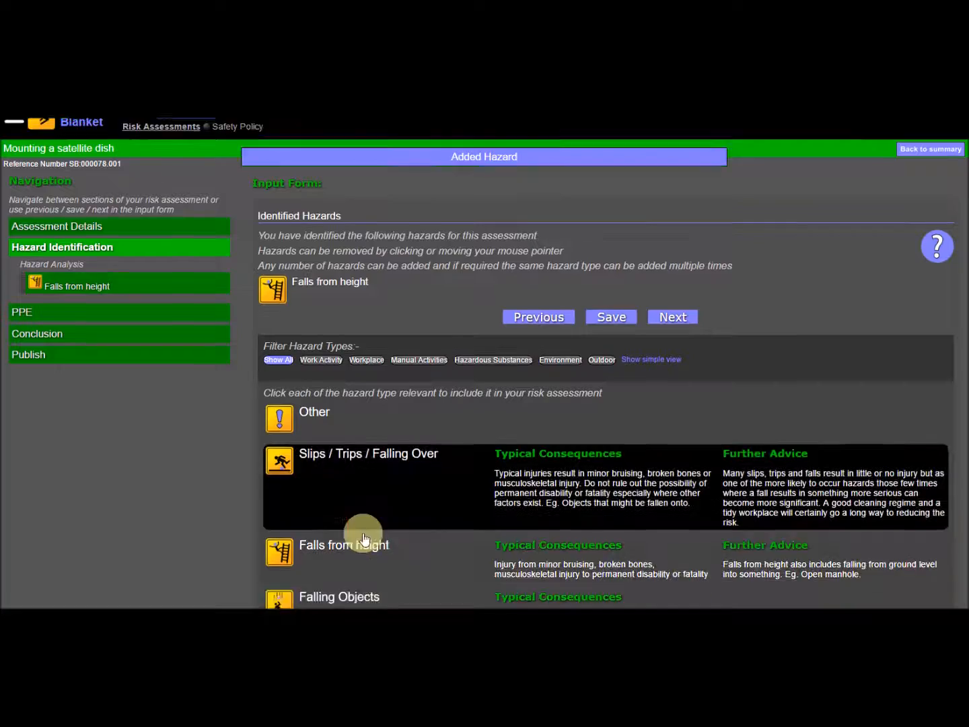
left_click(336, 437)
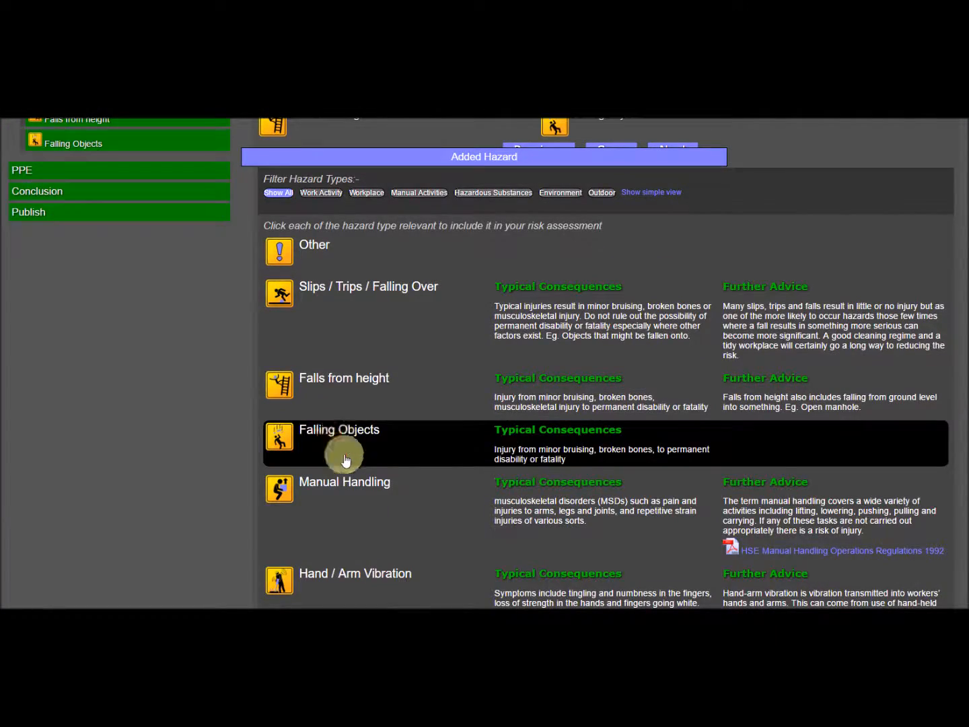
scroll(397, 536, "down", 4)
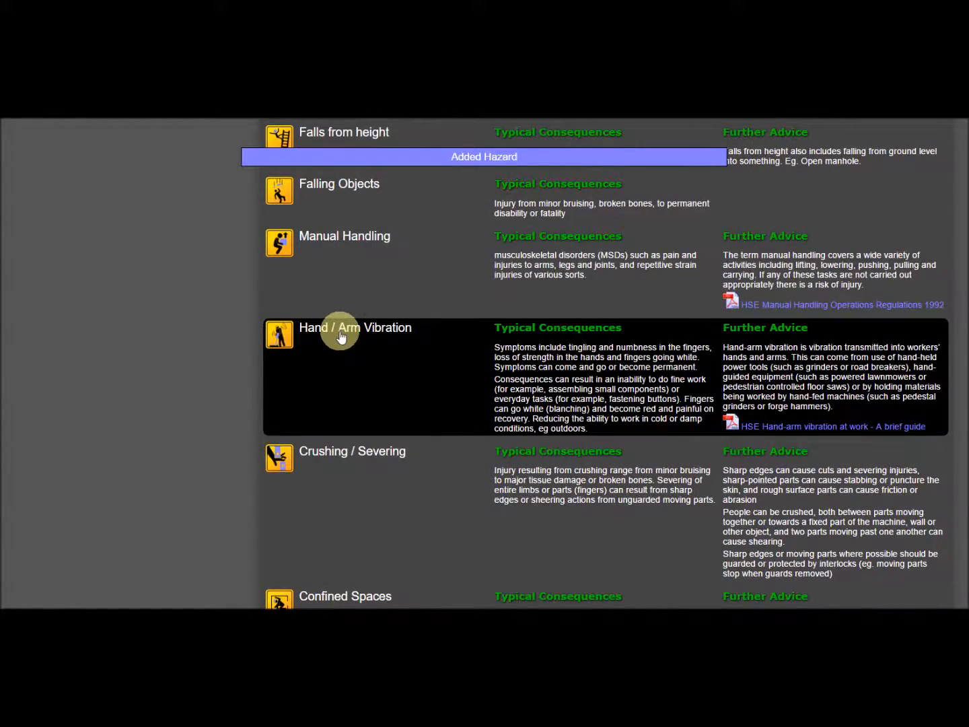
scroll(340, 333, "up", 1)
scroll(396, 450, "down", 8)
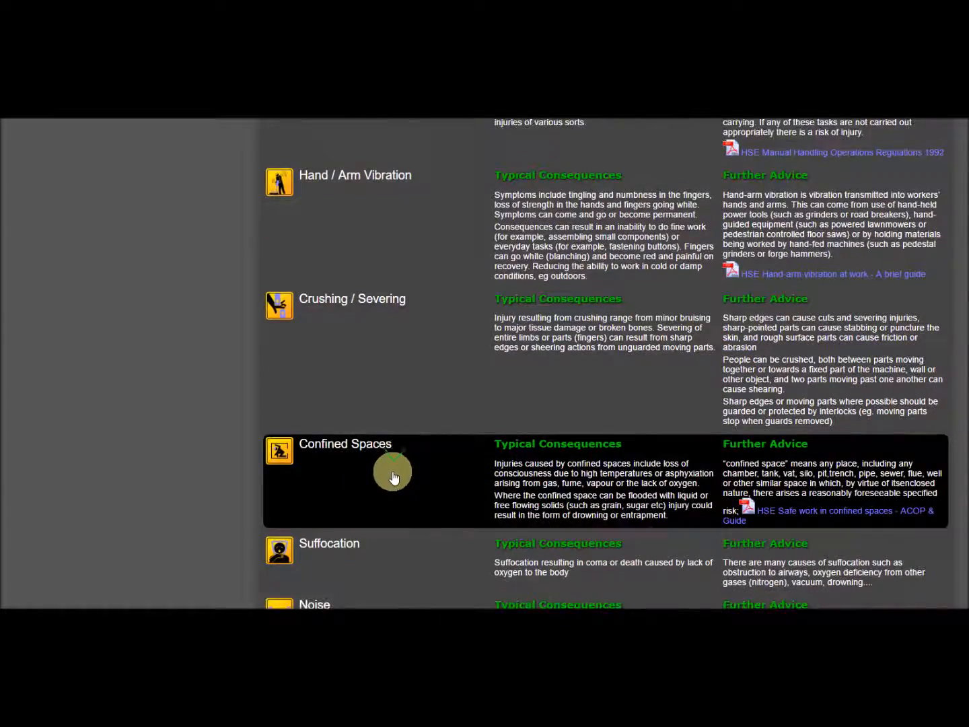
scroll(394, 476, "down", 3)
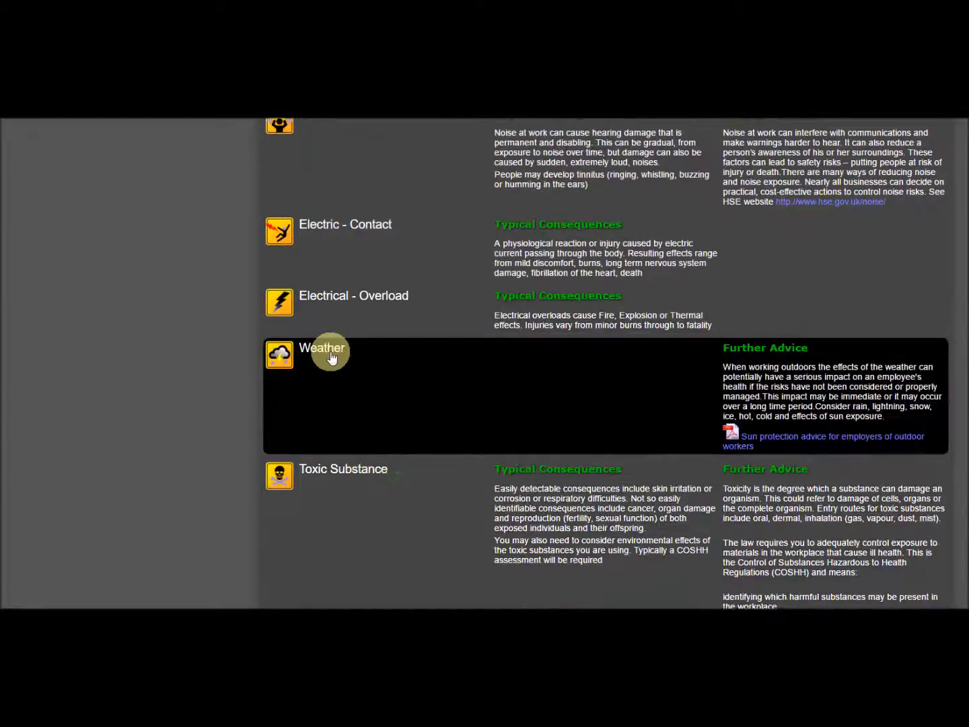
left_click(330, 357)
scroll(502, 397, "up", 10)
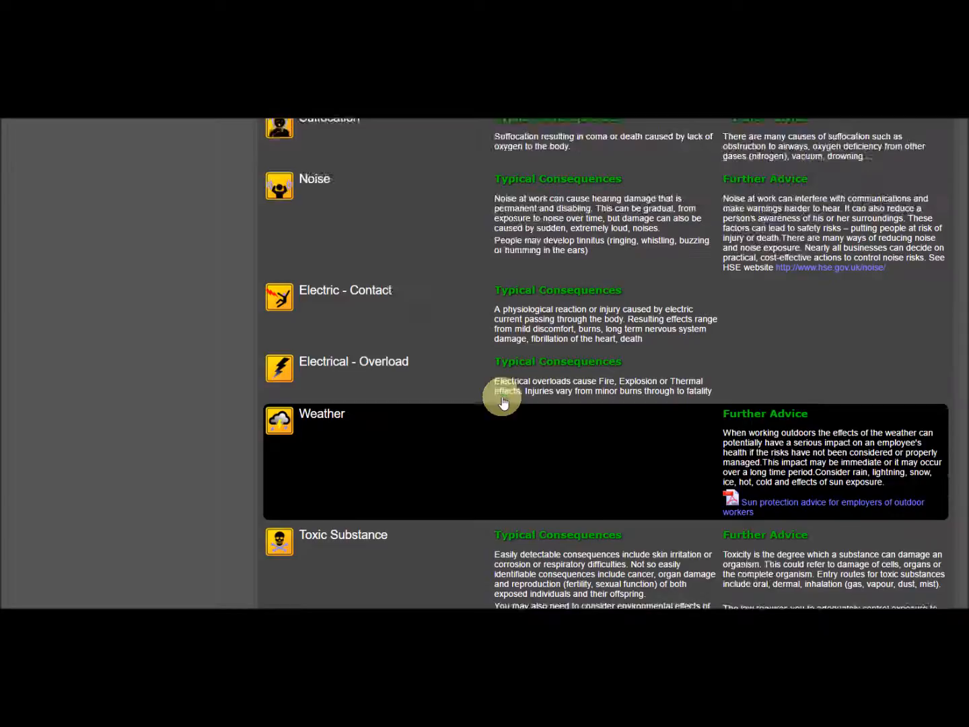
scroll(501, 400, "up", 3)
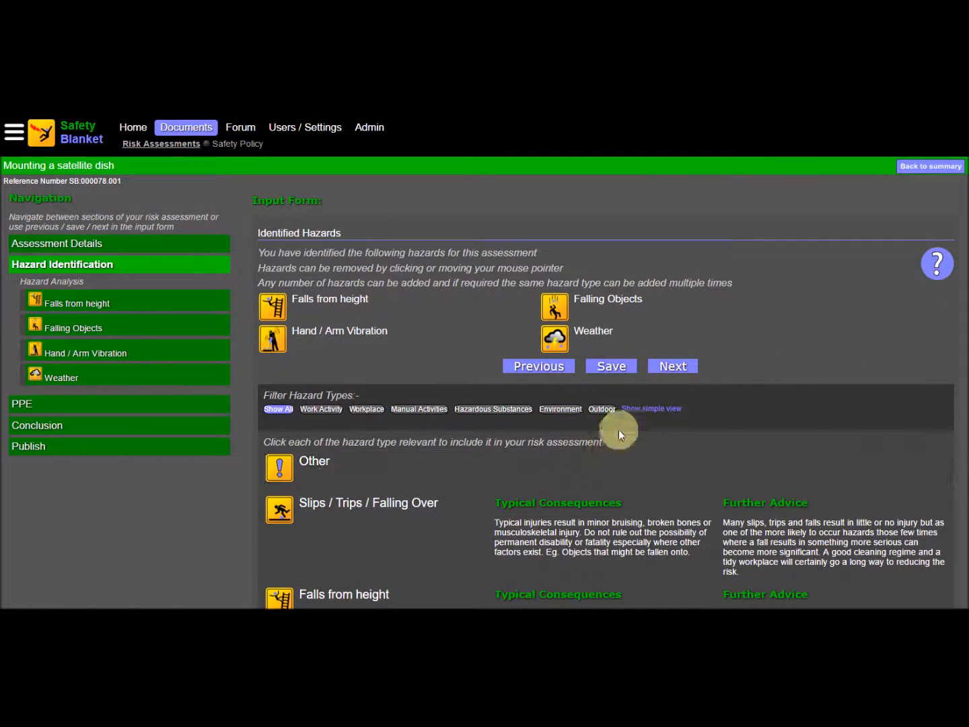
Step: Compare the simple view of the hazard types with the full information view, leaving the simple view on
left_click(651, 409)
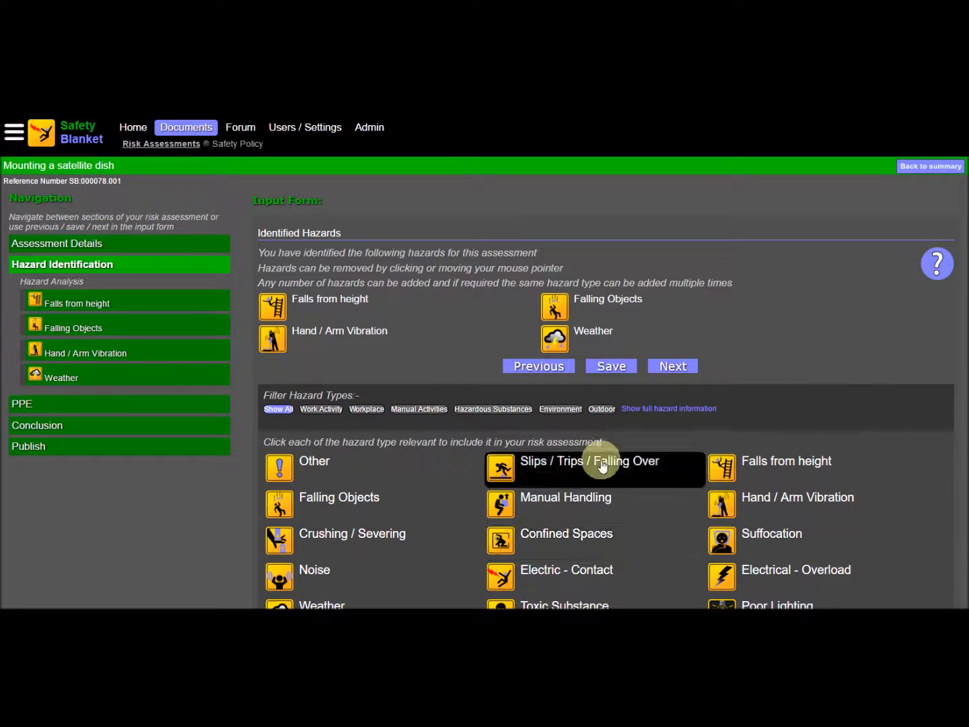
left_click(651, 410)
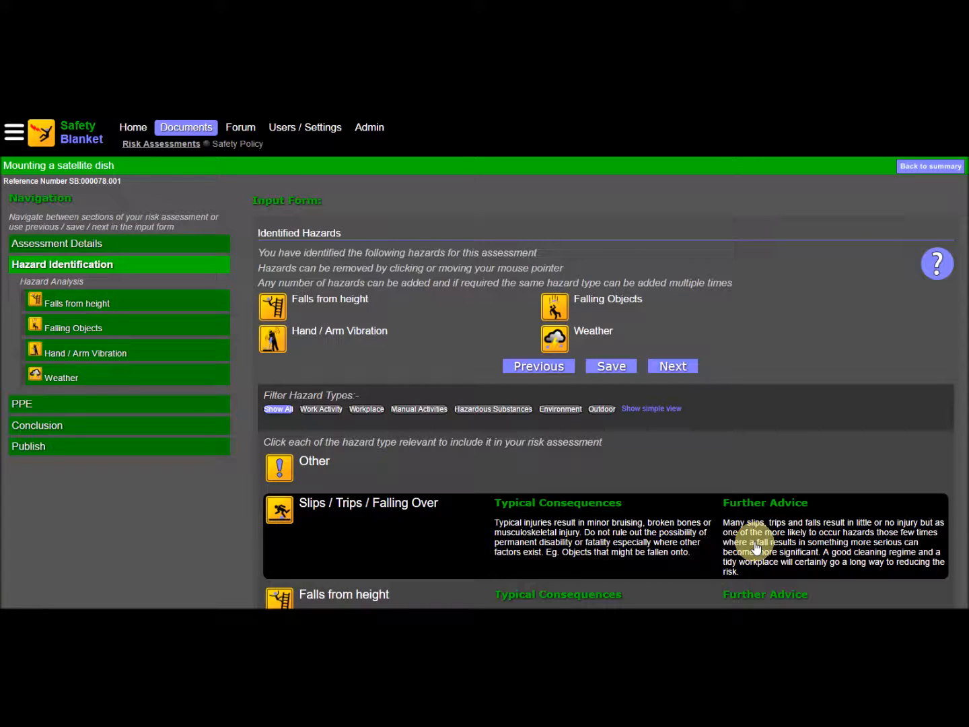
left_click(646, 409)
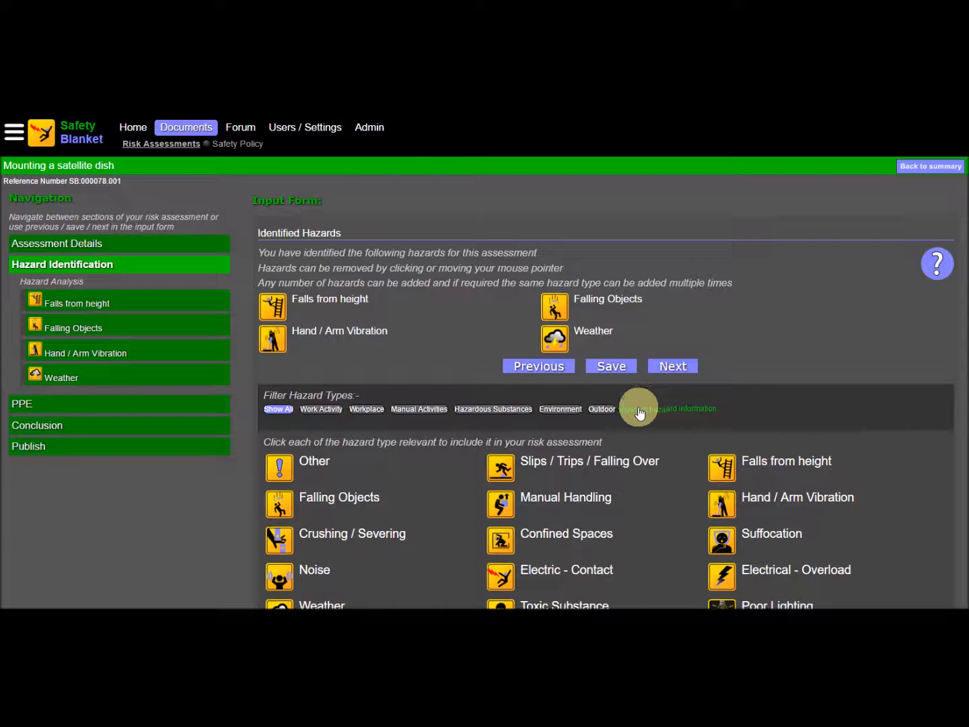
Step: View the hazard types filtered by Environment, Outdoor and Hazardous Substances, and restore the list to show all
left_click(560, 409)
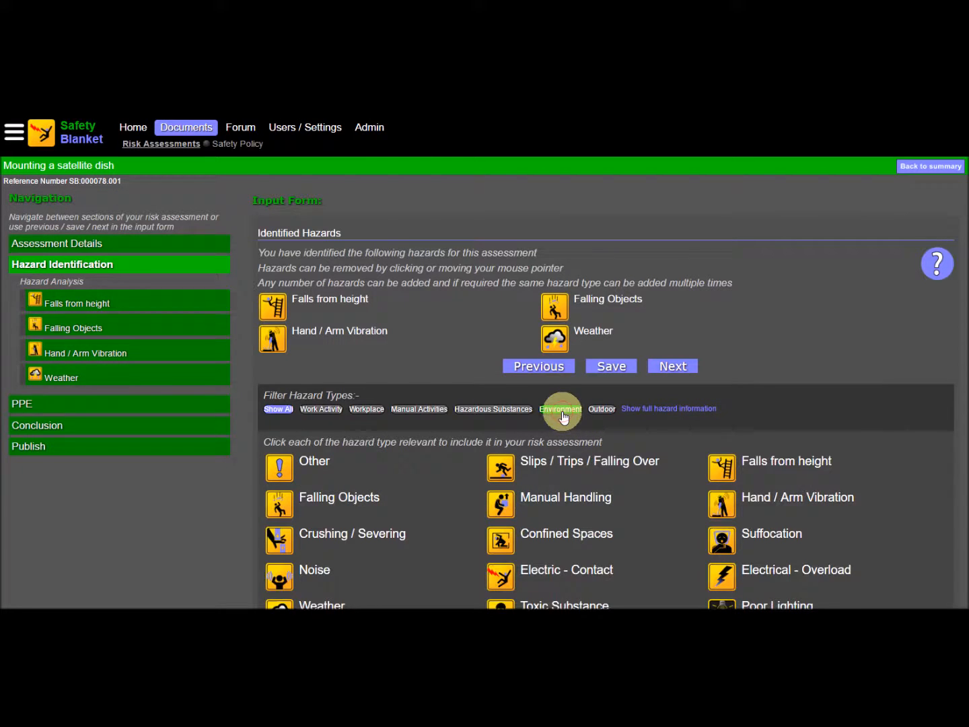
left_click(603, 409)
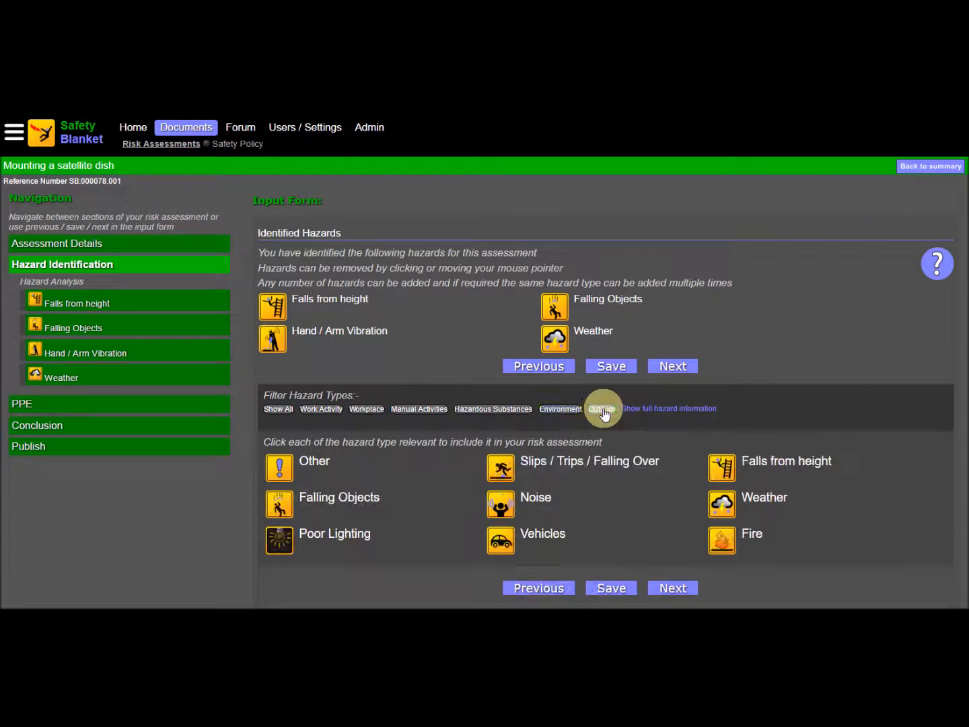
left_click(499, 409)
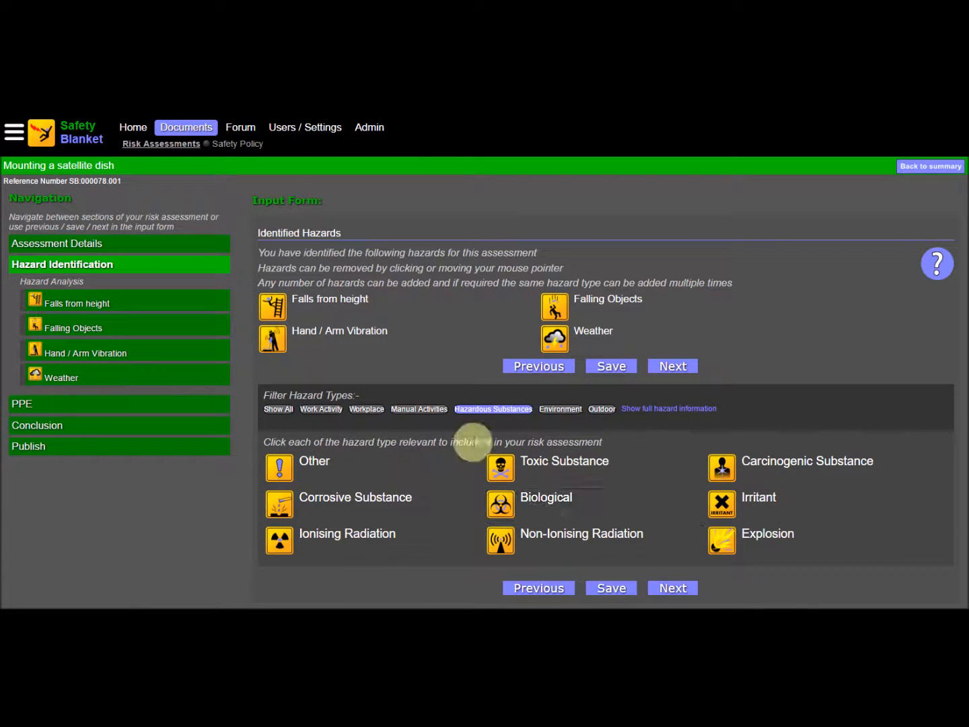
left_click(276, 414)
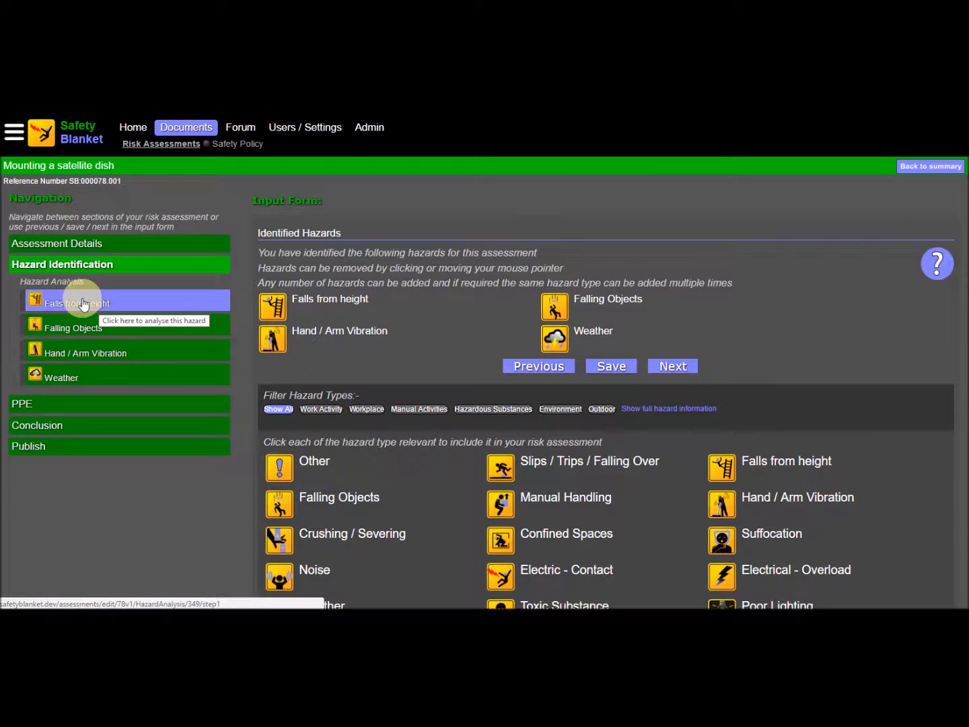
Step: Proceed to the analysis of the Falls from height hazard and change its hazard type to "Falls from ladder"
left_click(671, 369)
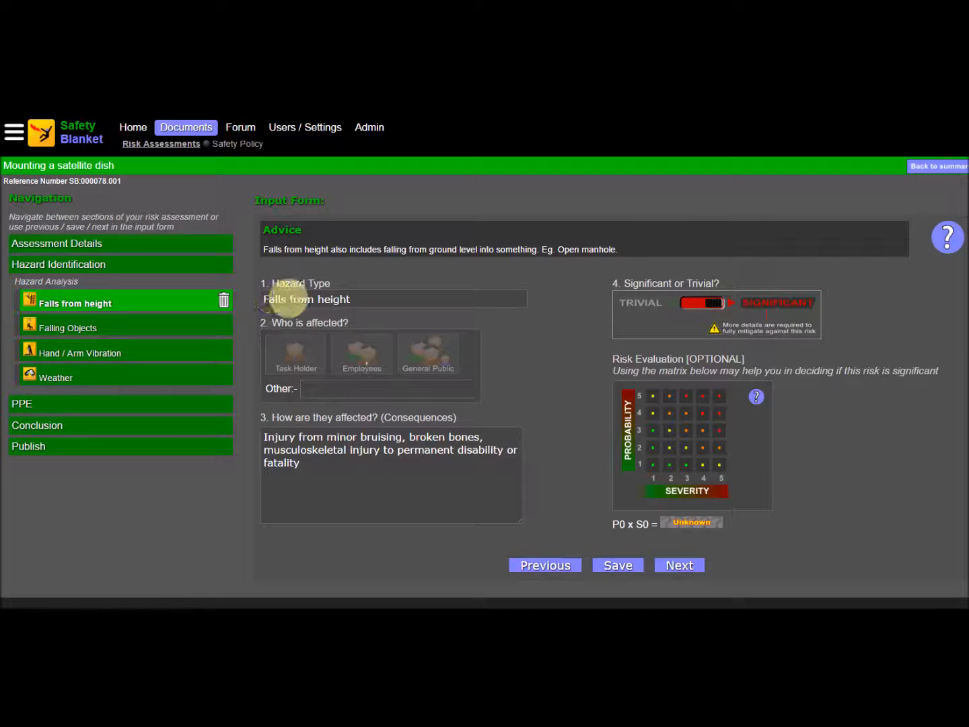
left_click(364, 298)
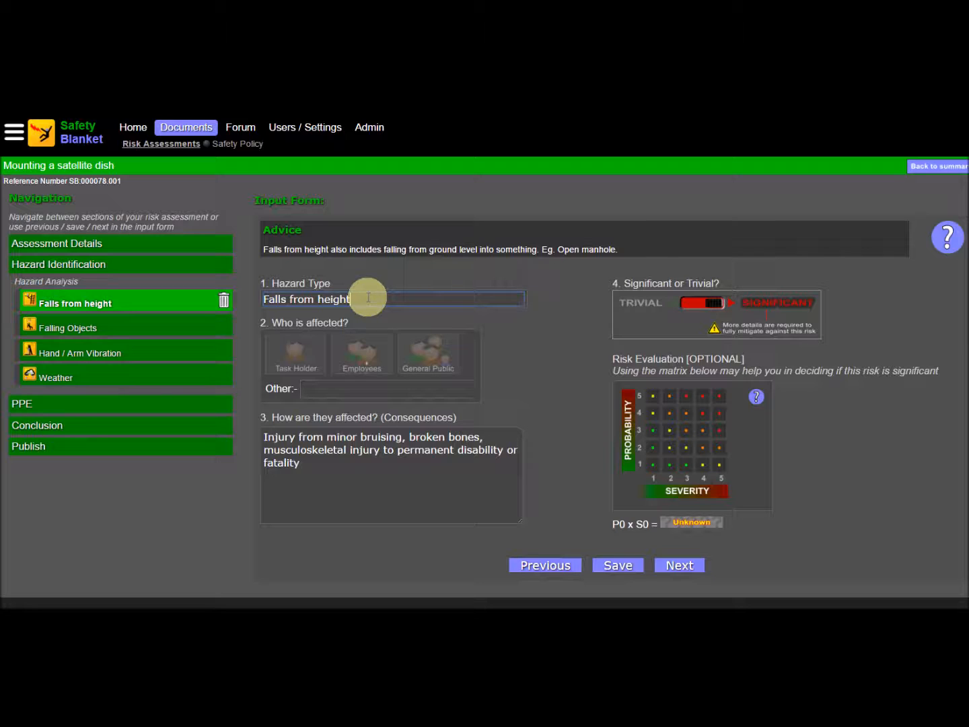
key("BackSpace")
key("BackSpace")
key("BackSpace")
key("BackSpace")
key("BackSpace")
key("BackSpace")
type("ladd")
Step: Mark Task Holder and General Public as affected by the ladder hazard, and enter "Homeowners" as other affected people
left_click(307, 363)
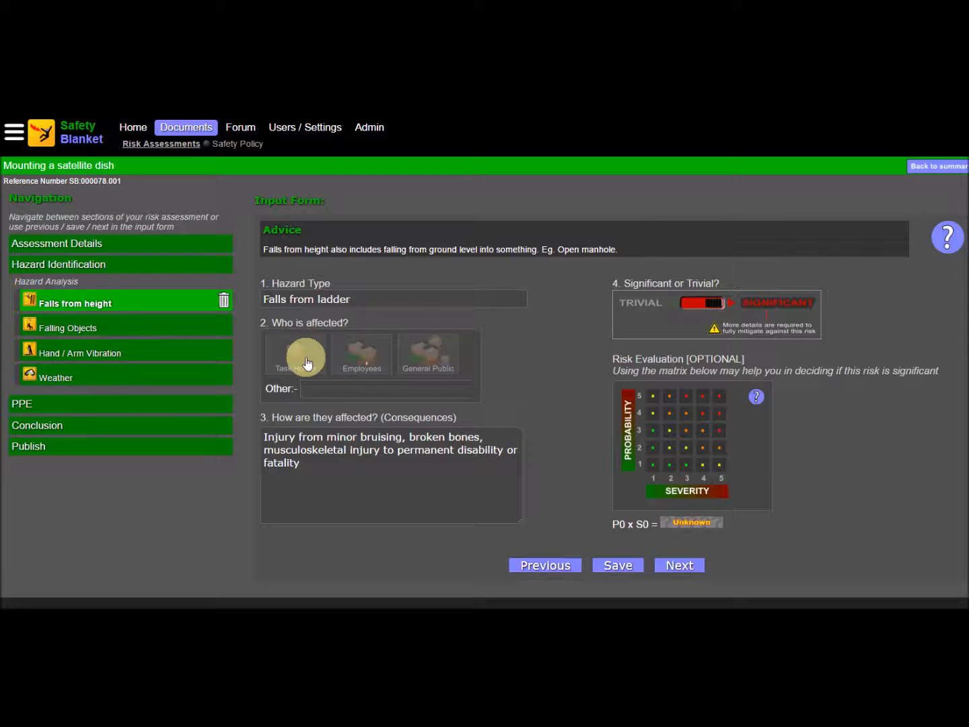
left_click(306, 360)
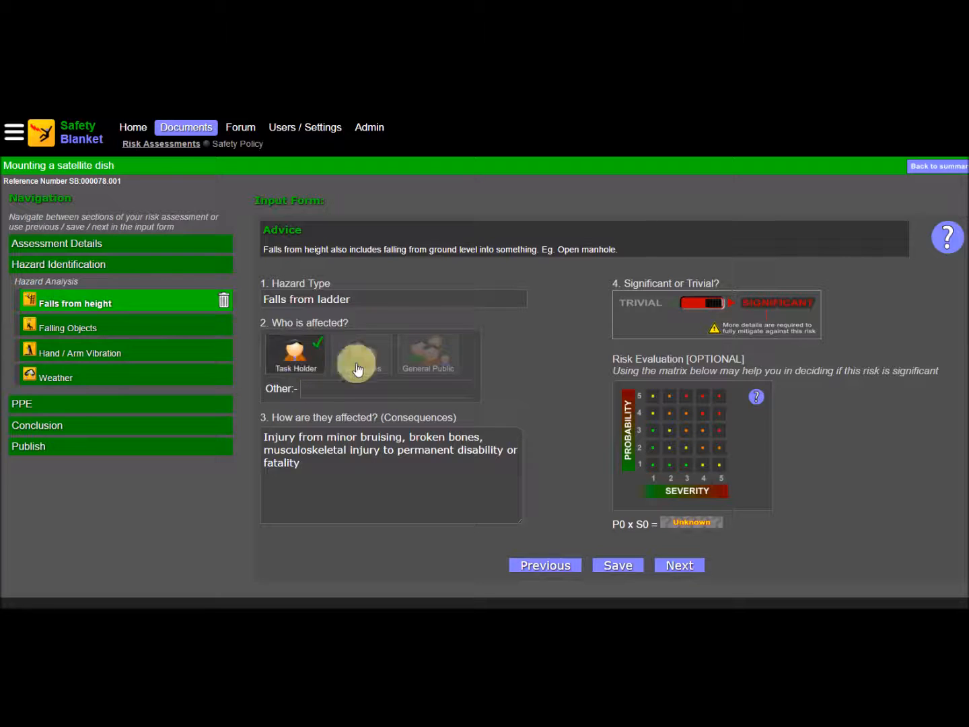
left_click(437, 351)
left_click(326, 389)
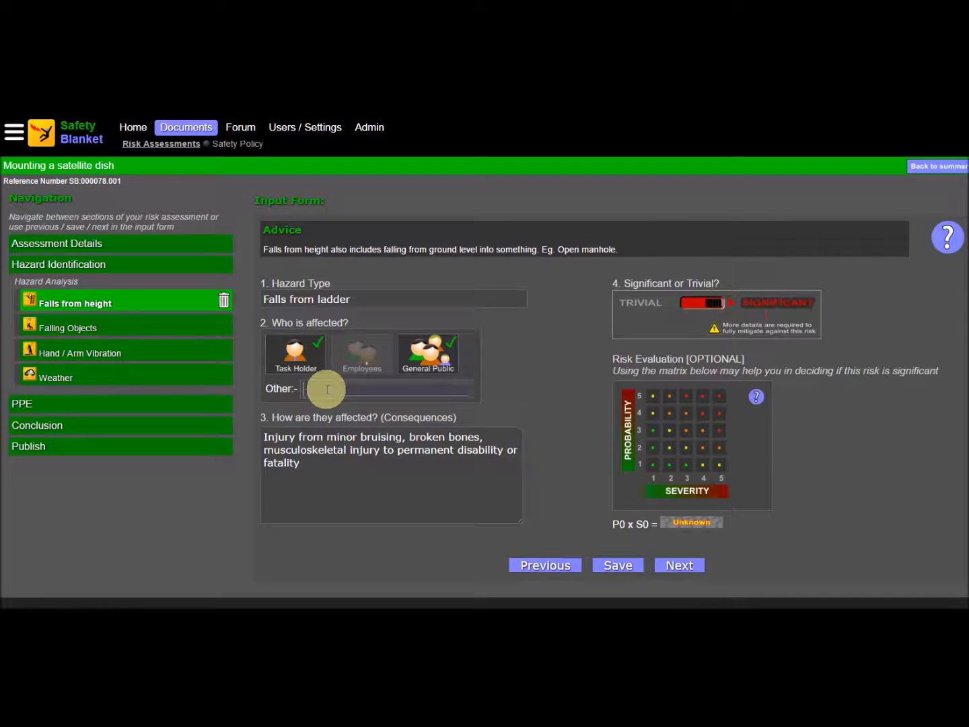
type("Homeowners")
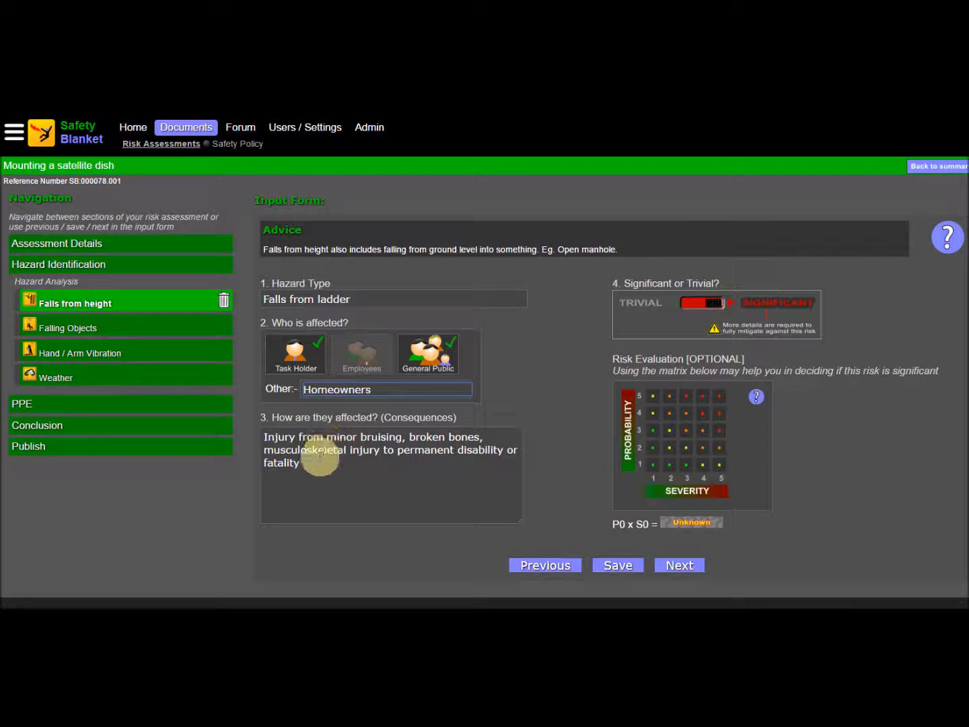
Step: Examine the hazard's consequences, its significance setting, the probability and severity scales, and the help on evaluating risk
left_click(315, 464)
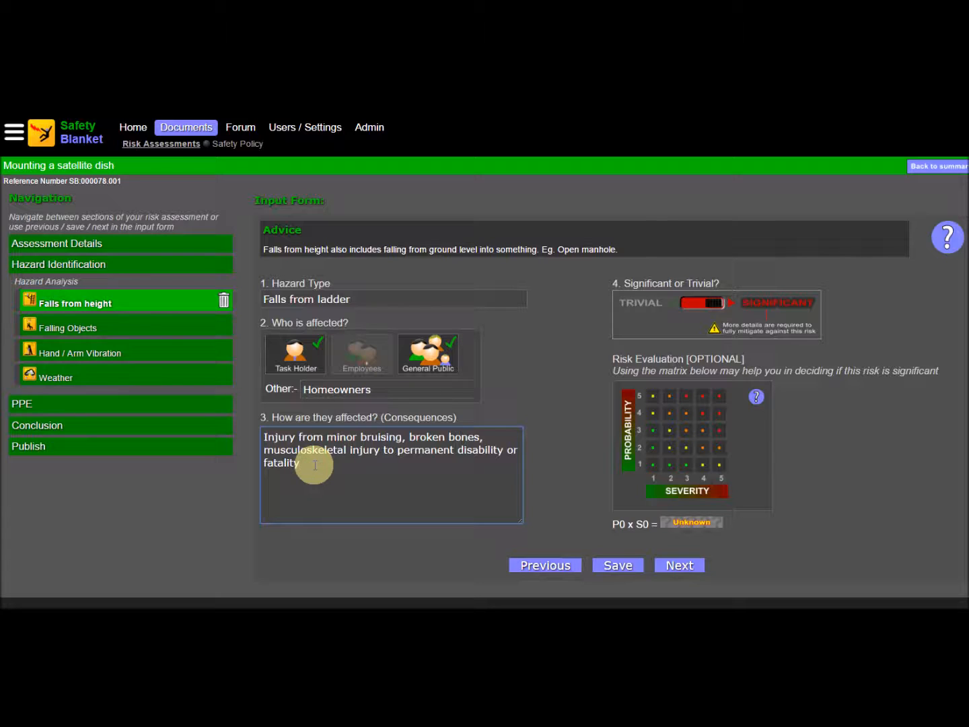
mouse_move(703, 306)
left_mouse_down()
mouse_move(718, 305)
mouse_move(689, 307)
left_mouse_up()
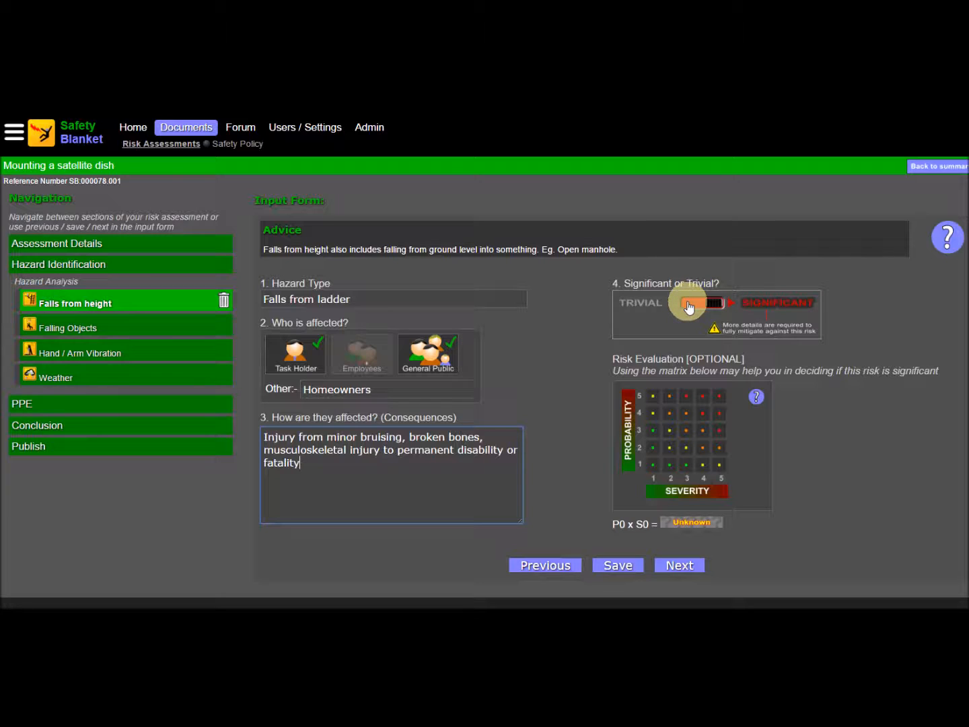
left_click_drag(688, 306, 688, 305)
mouse_move(629, 433)
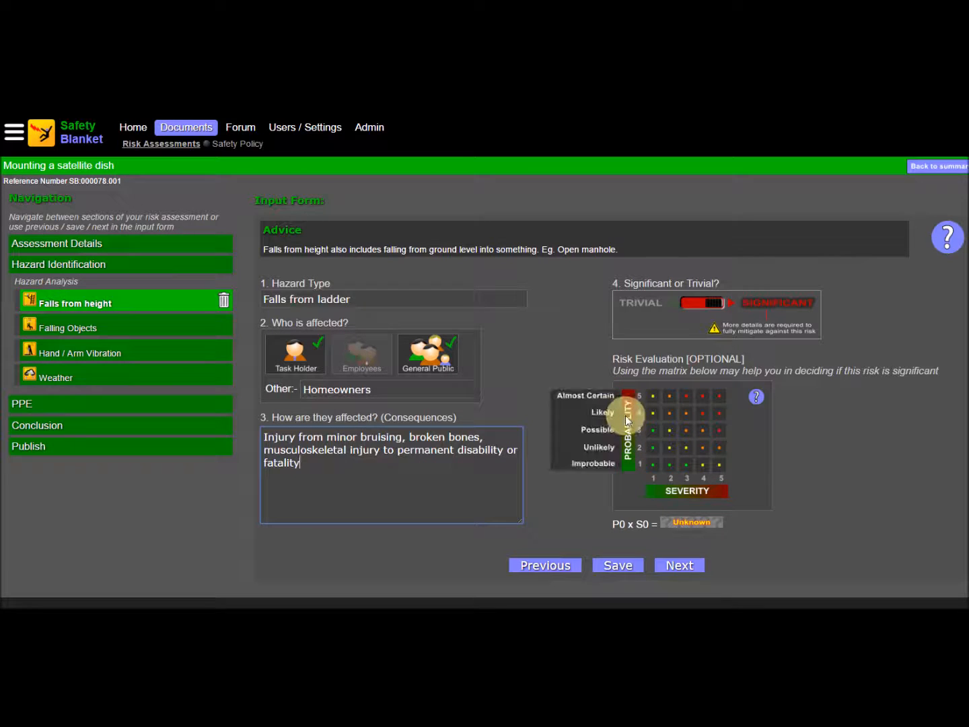
mouse_move(688, 491)
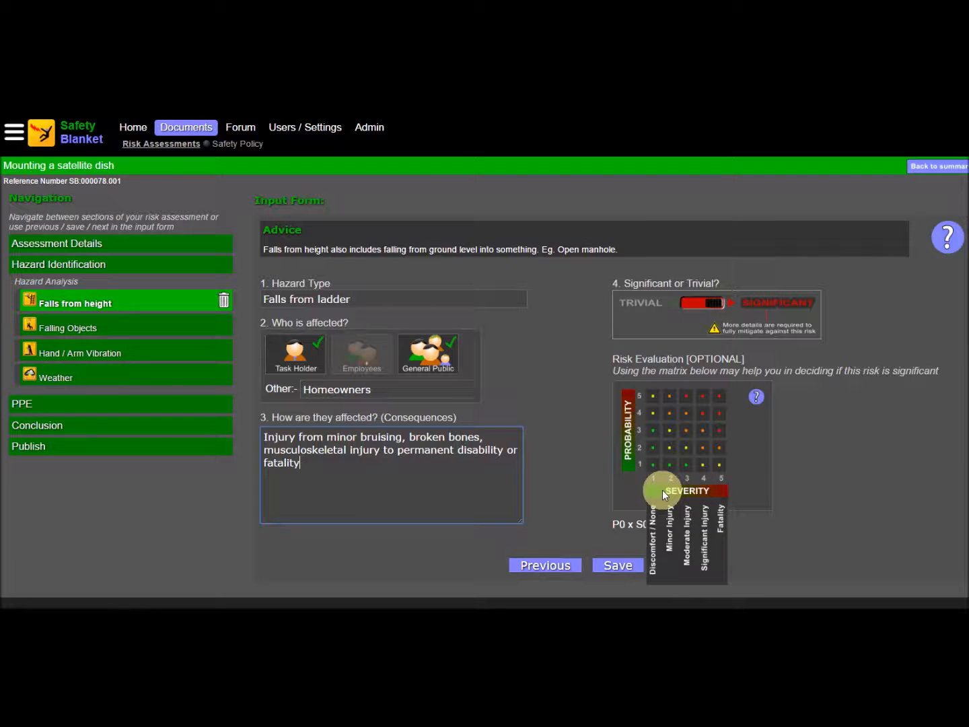
left_click(756, 397)
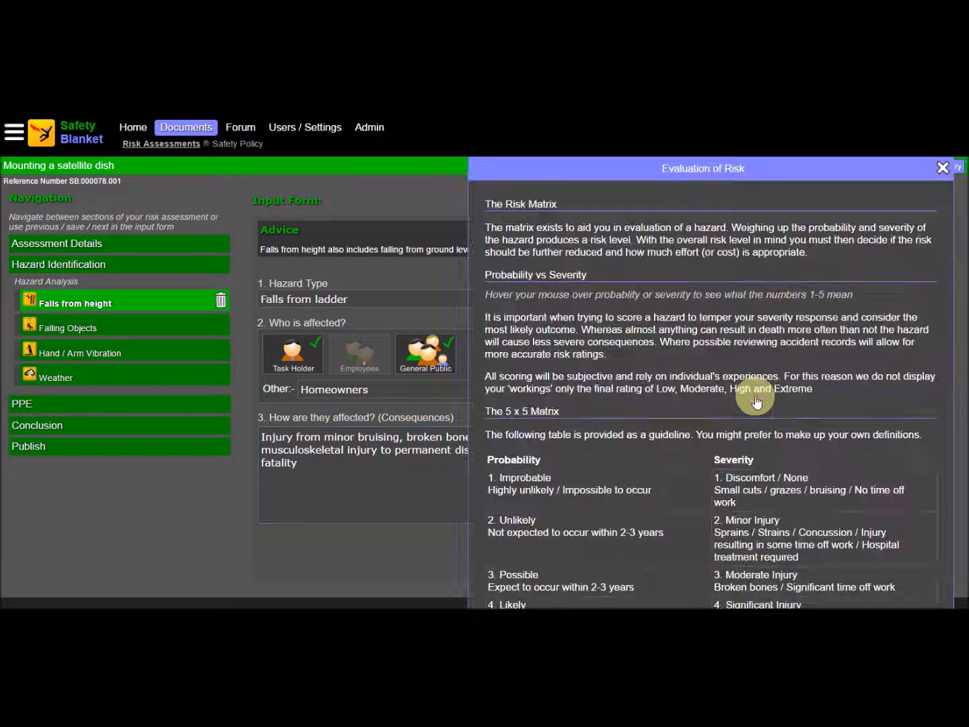
scroll(859, 316, "down", 1)
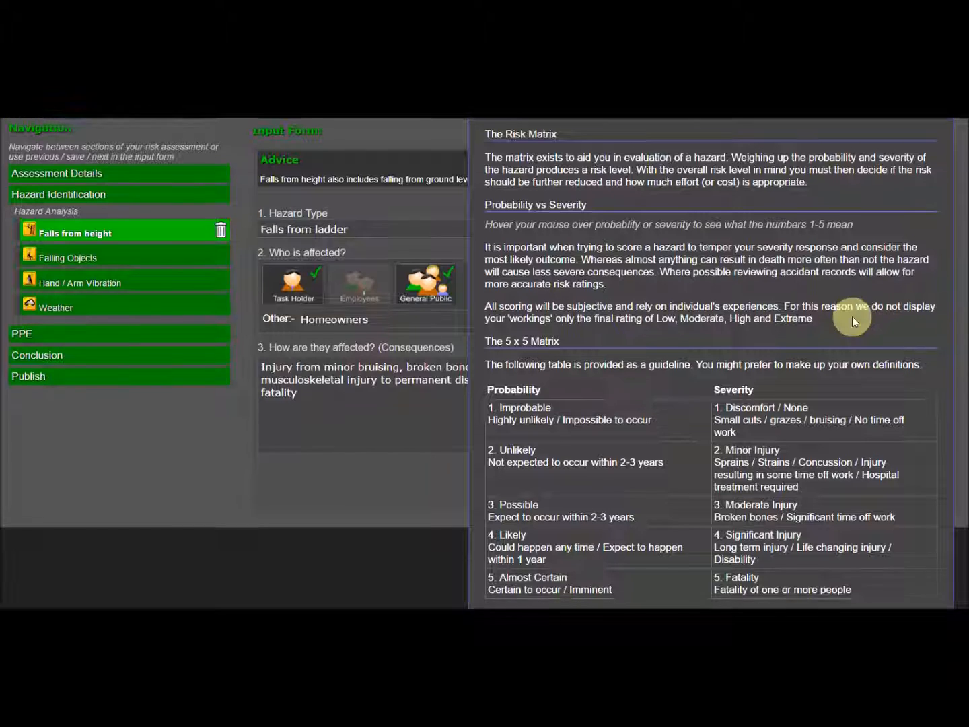
scroll(926, 210, "up", 1)
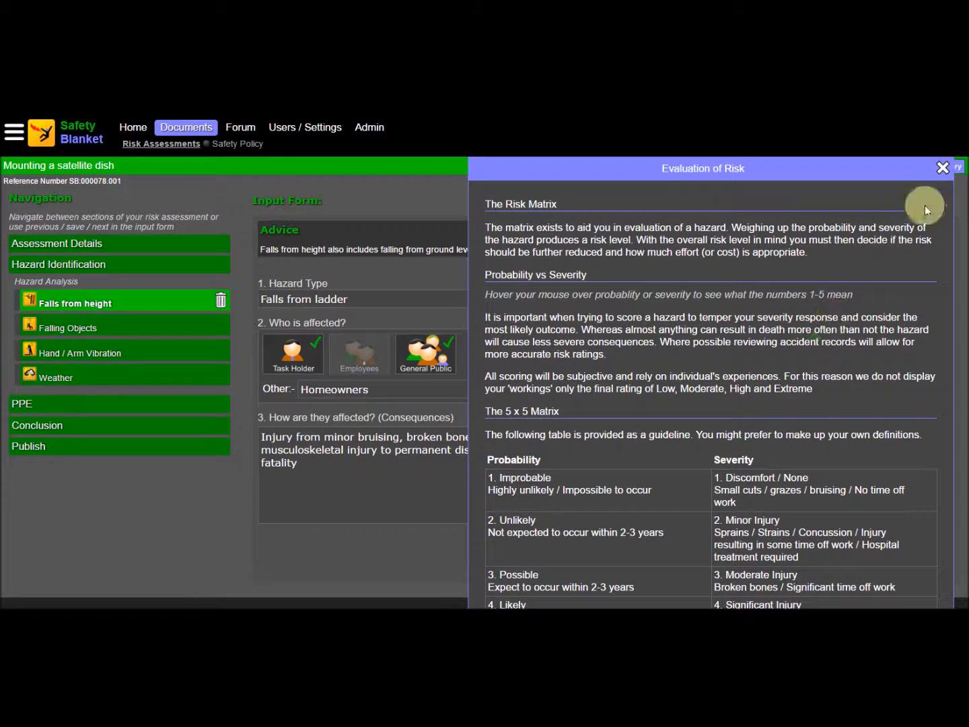
left_click(943, 167)
Step: Rate the ladder hazard at probability 3 and severity 4 in the risk matrix, and continue to its hazard controls
left_click(700, 436)
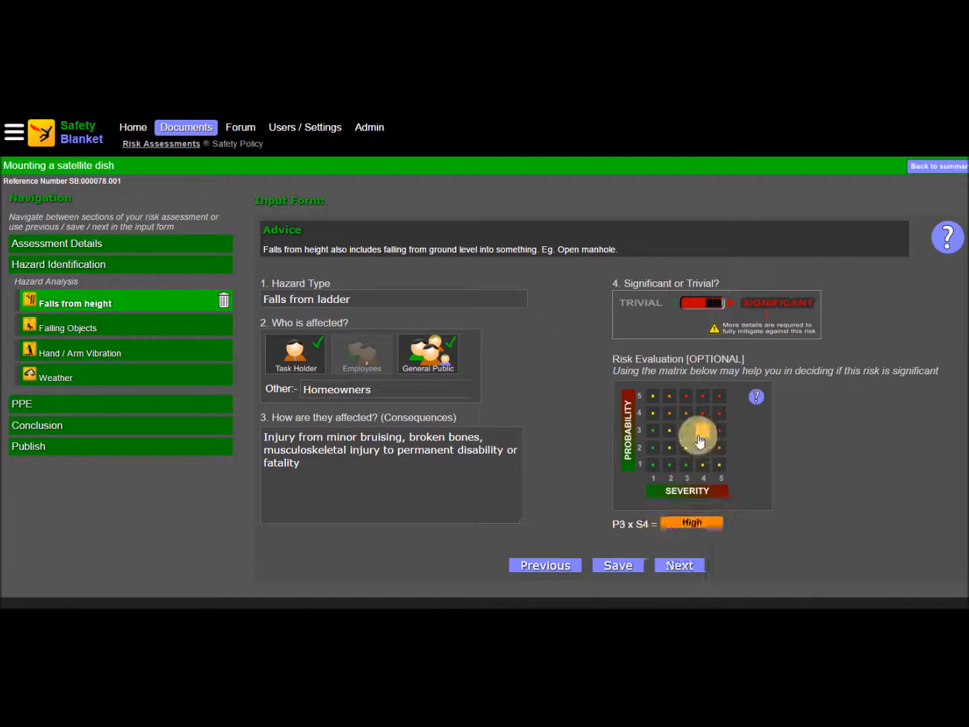
left_click(678, 569)
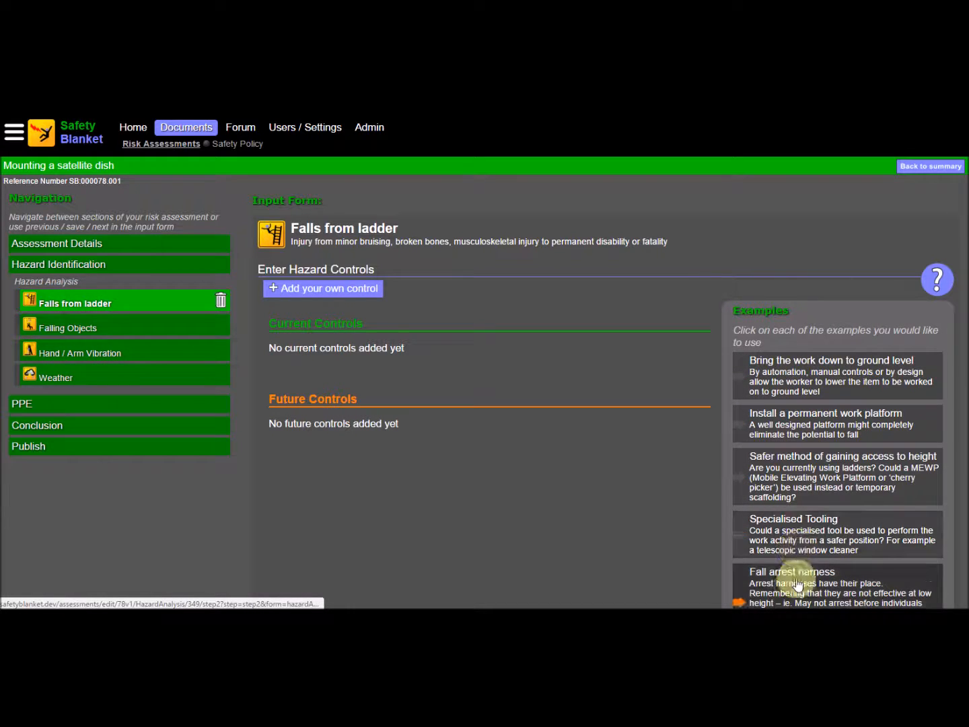
Step: Add the example controls "Bring the work down to ground level", "Install a permanent work platform" and "Training" to the ladder hazard's future controls
left_click(803, 382)
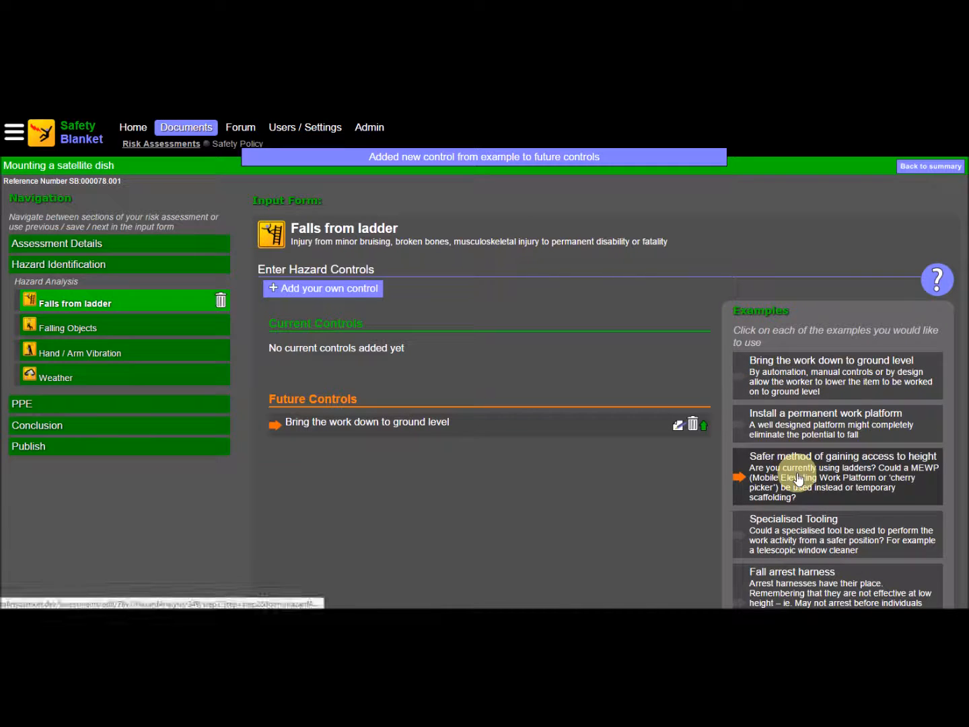
left_click(807, 419)
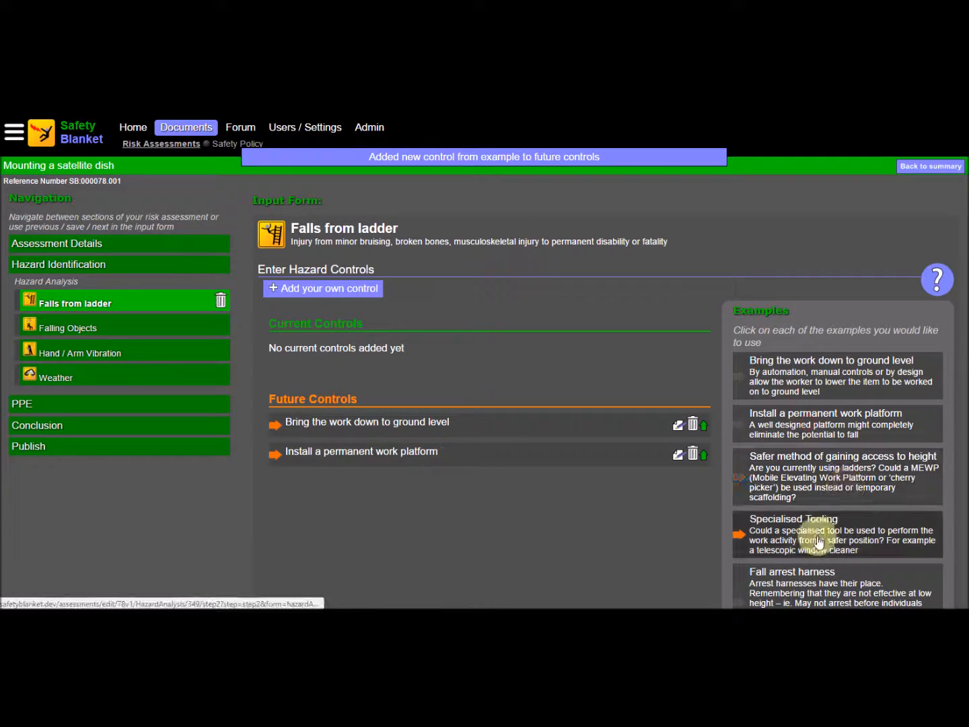
scroll(808, 572, "down", 5)
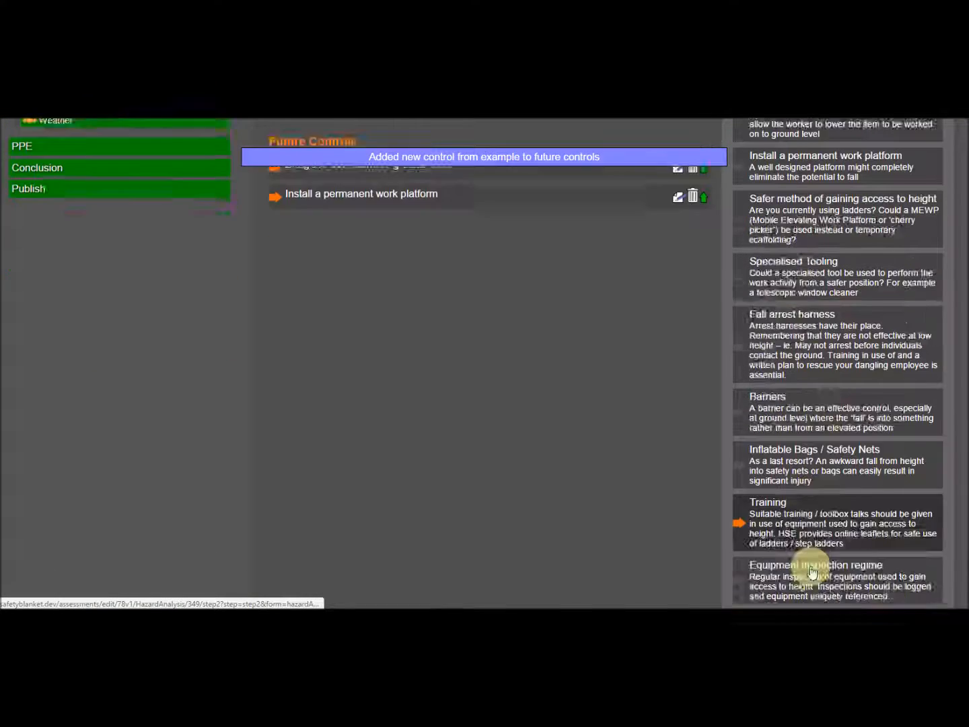
left_click(795, 404)
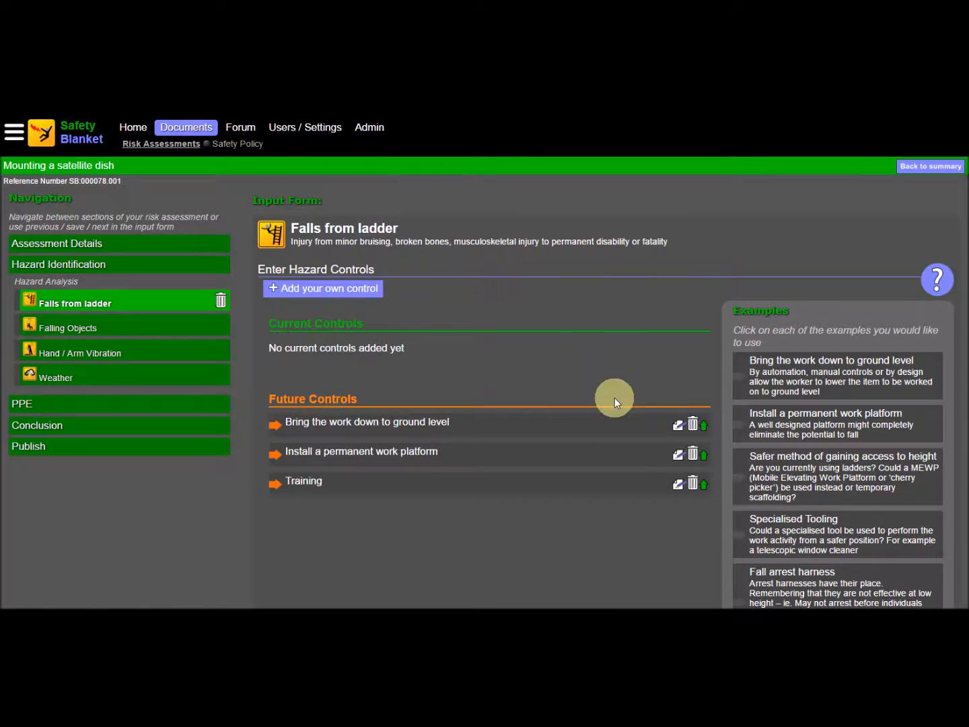
Step: Move "Bring the work down to ground level" and "Training" to the ladder hazard's current controls, and reword the latter as "Training of all staff"
left_click(703, 427)
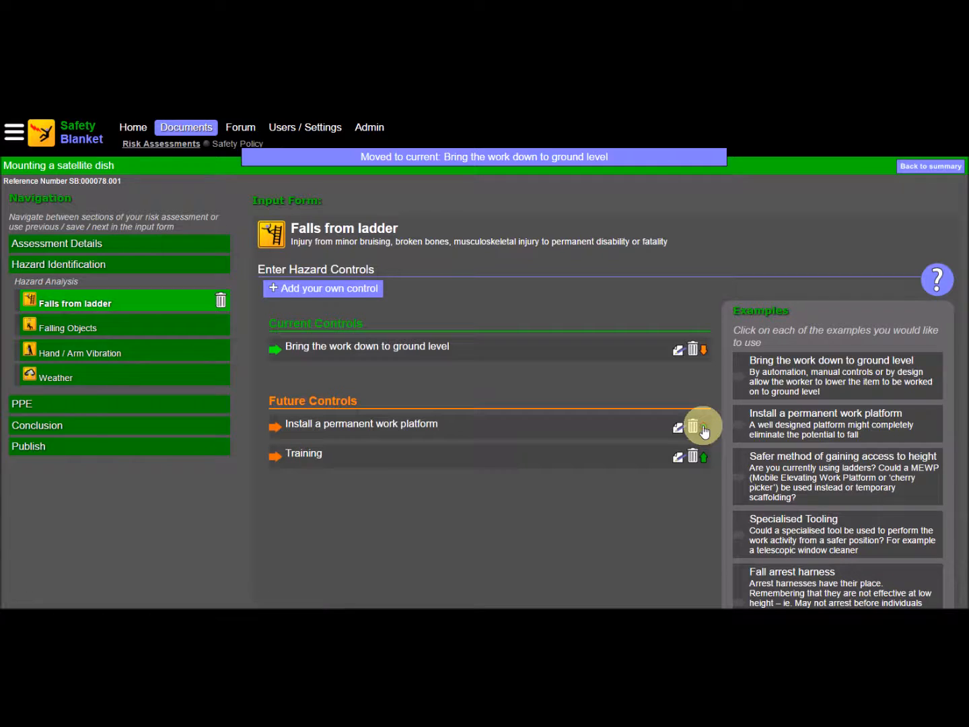
left_click(703, 459)
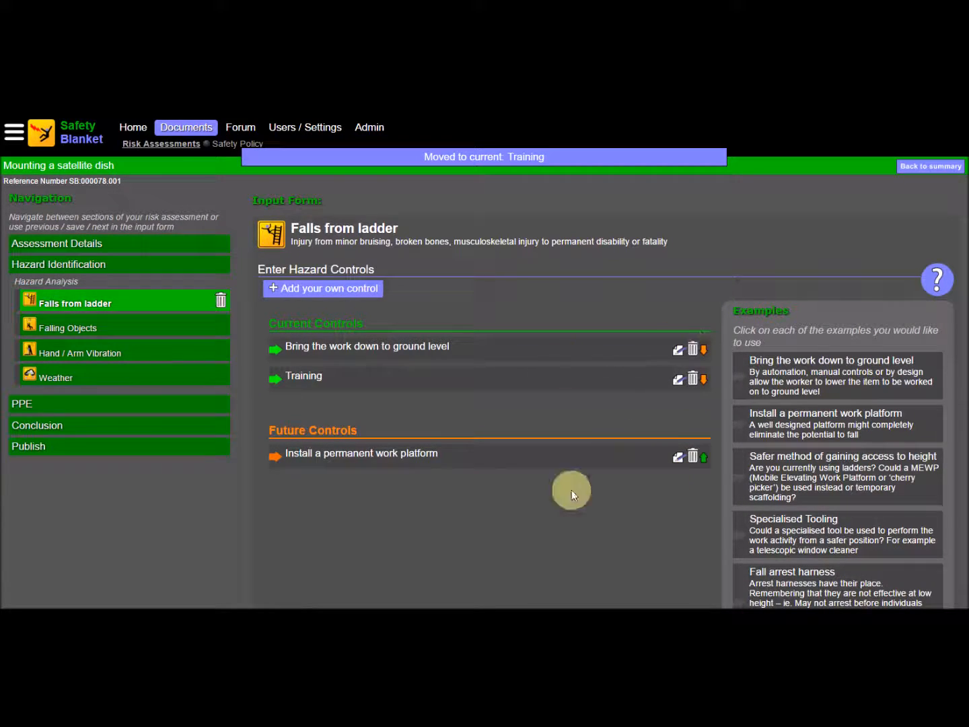
left_click(678, 378)
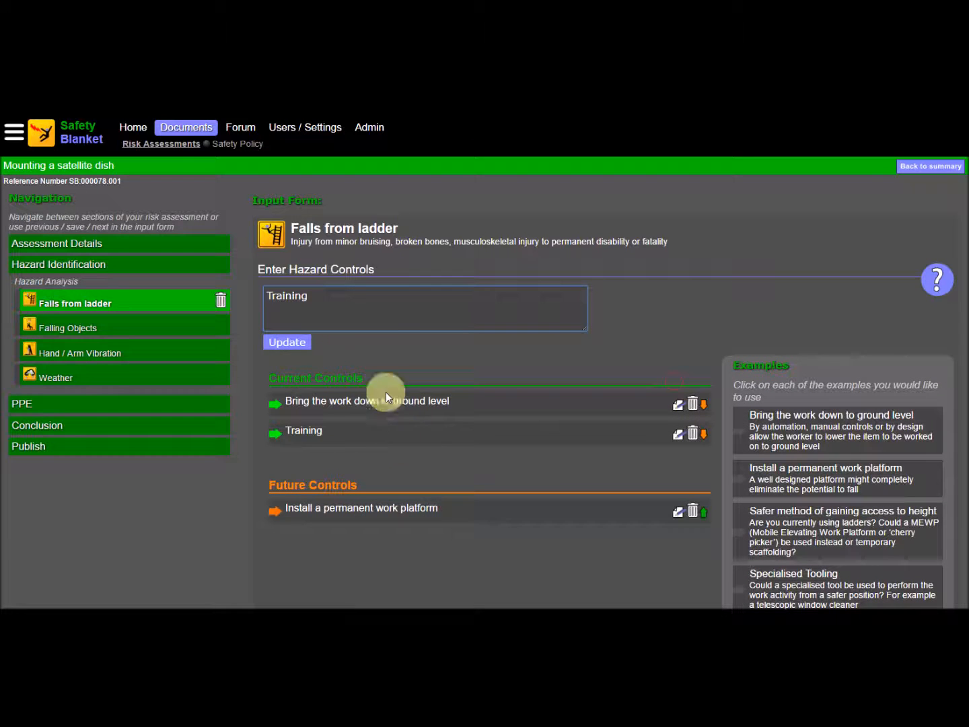
left_click(328, 299)
type("of all staff")
left_click(286, 341)
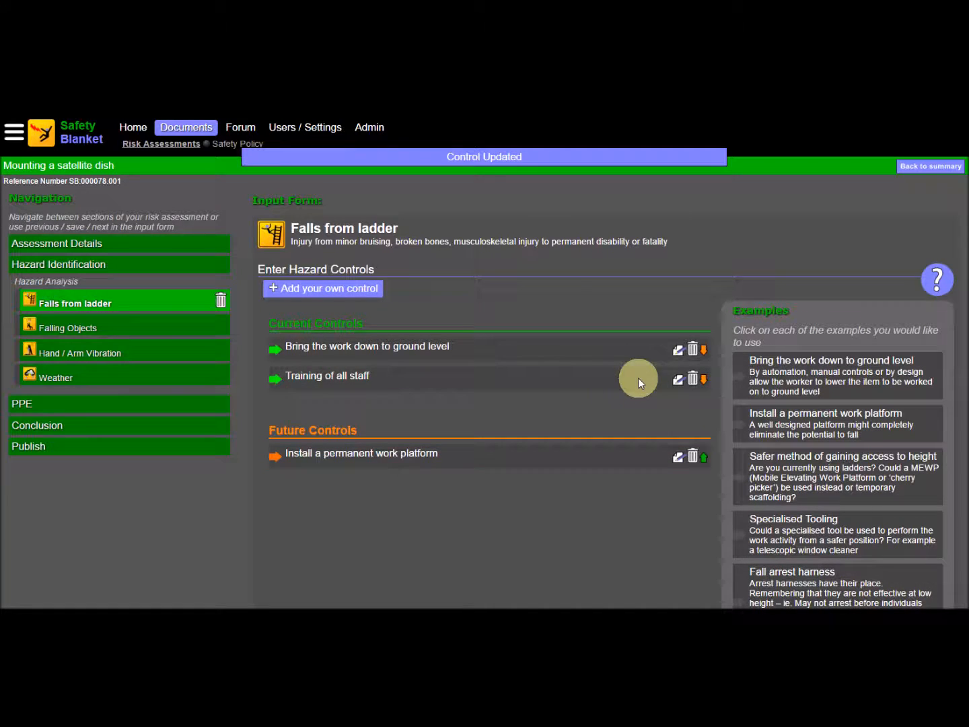
left_click(693, 350)
left_click(538, 180)
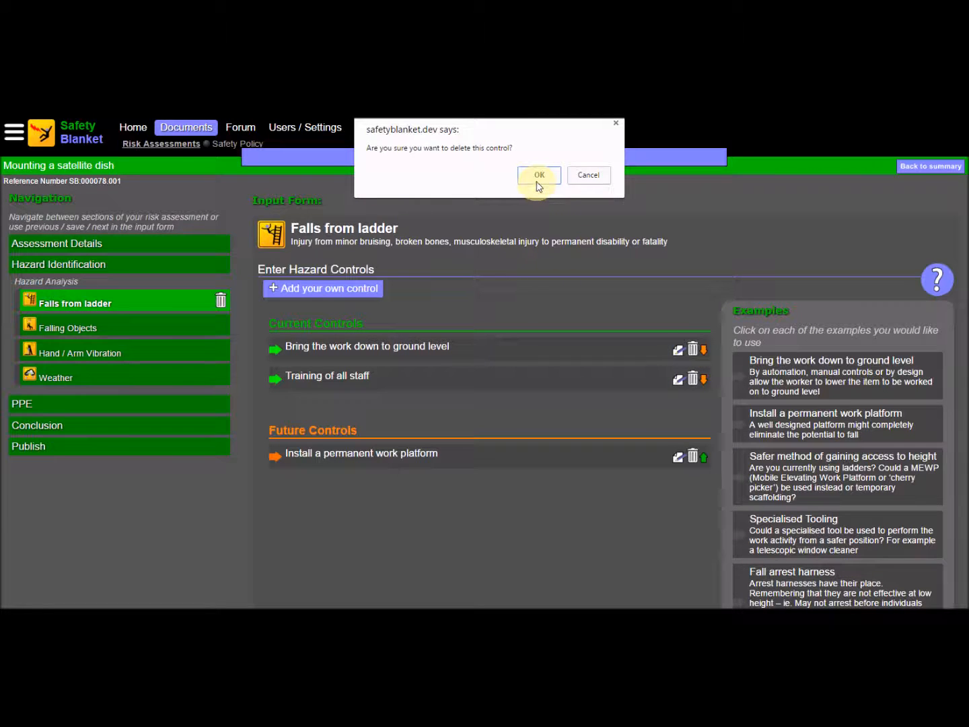
left_click(596, 174)
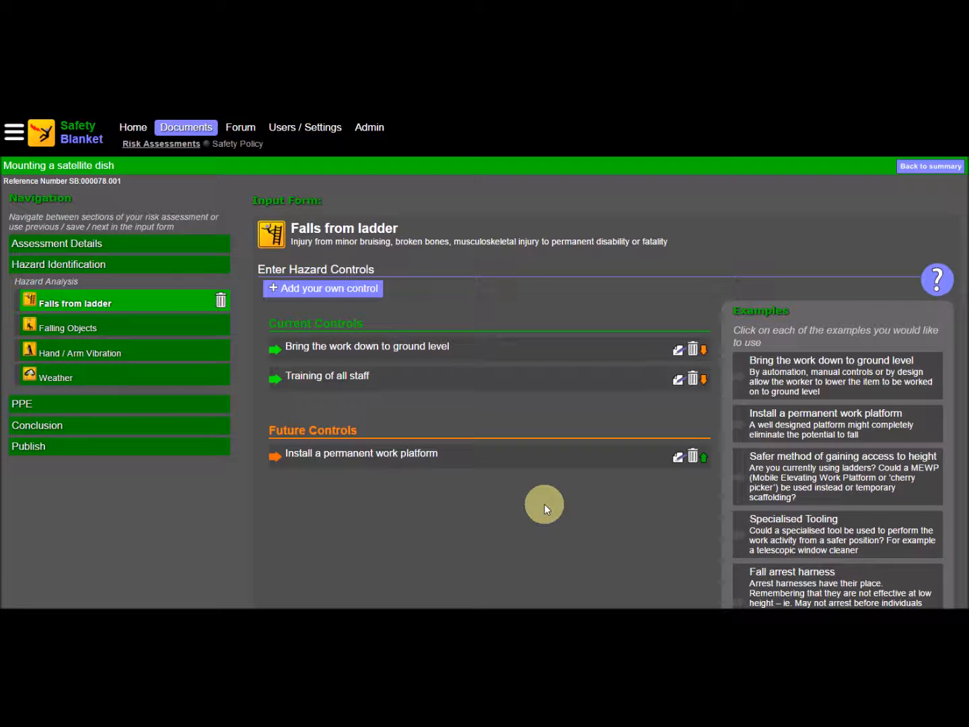
Step: Rate the ladder hazard's current risk at probability 3, severity 4 and its future risk at probability 1, severity 4, and continue
scroll(544, 505, "down", 5)
left_click(669, 568)
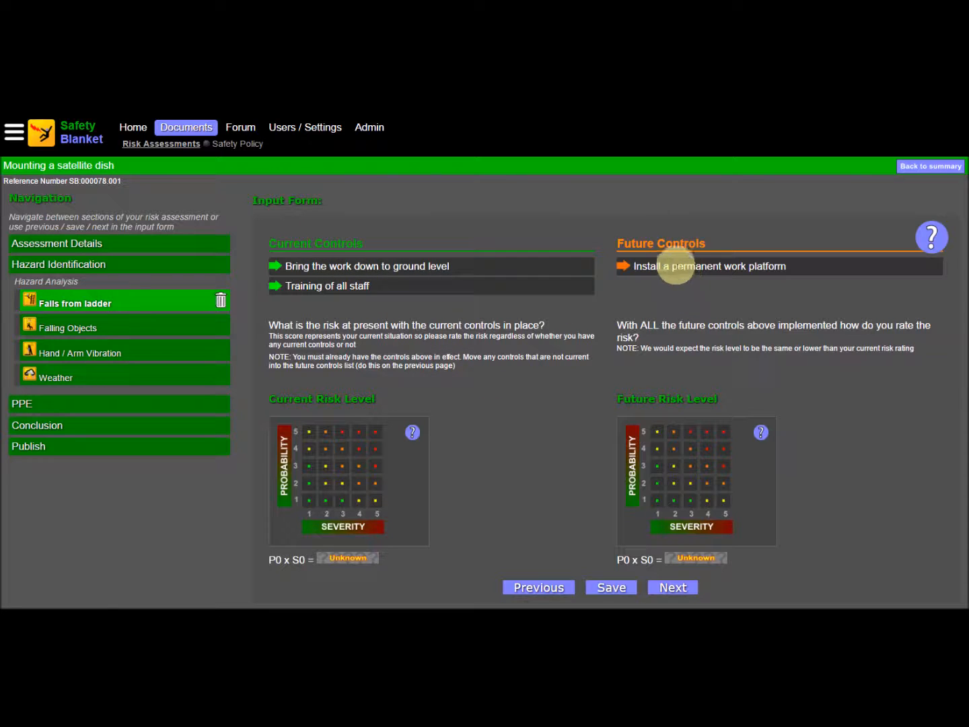
left_click(359, 466)
left_click(707, 482)
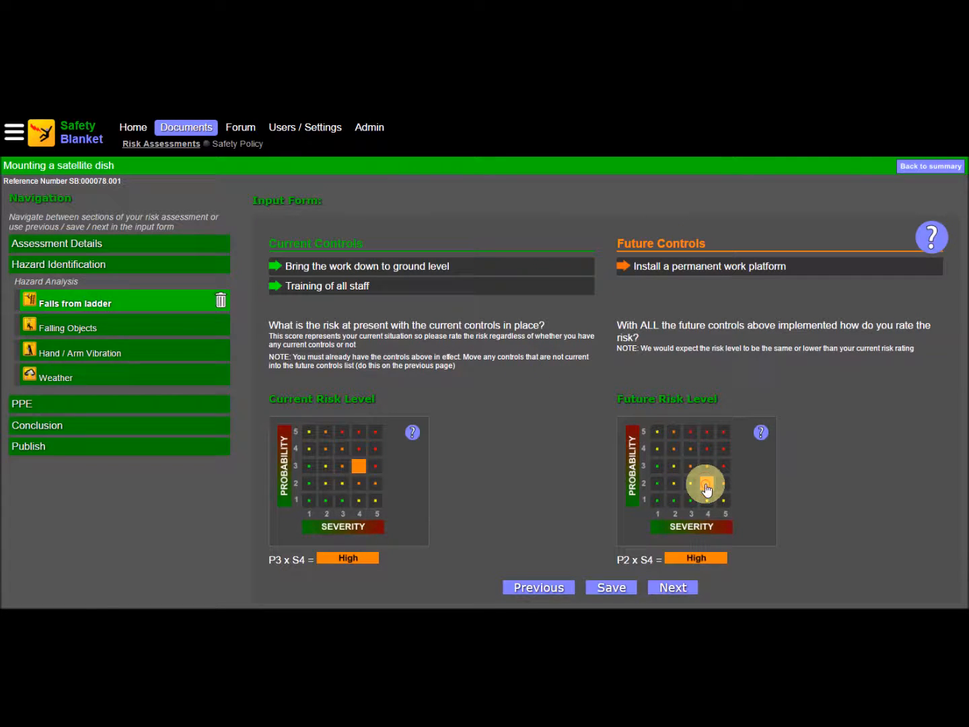
left_click(707, 499)
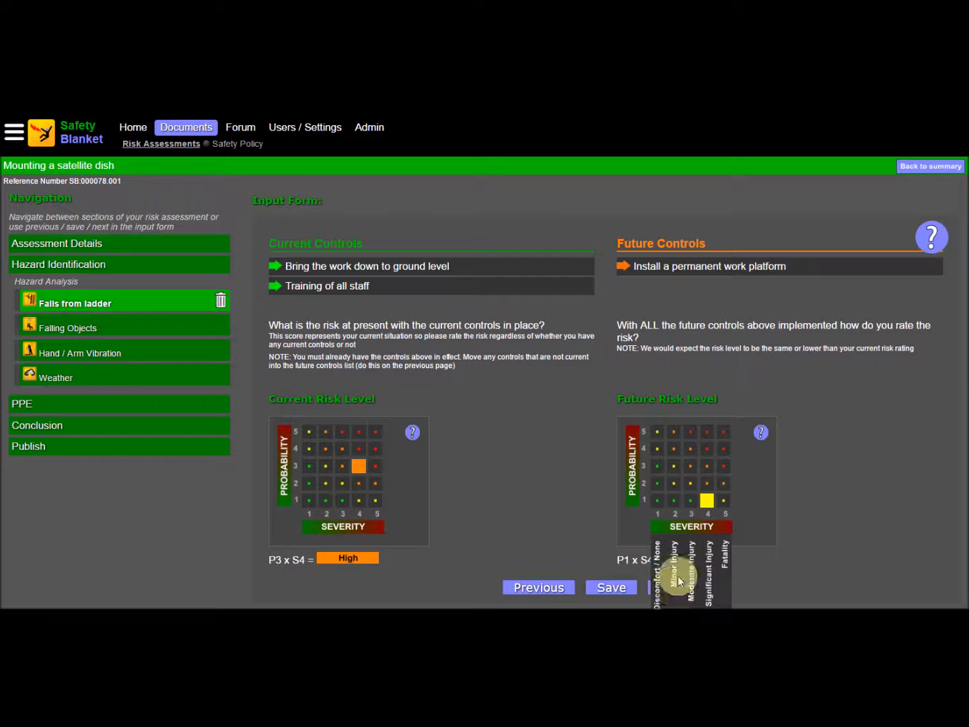
left_click(652, 590)
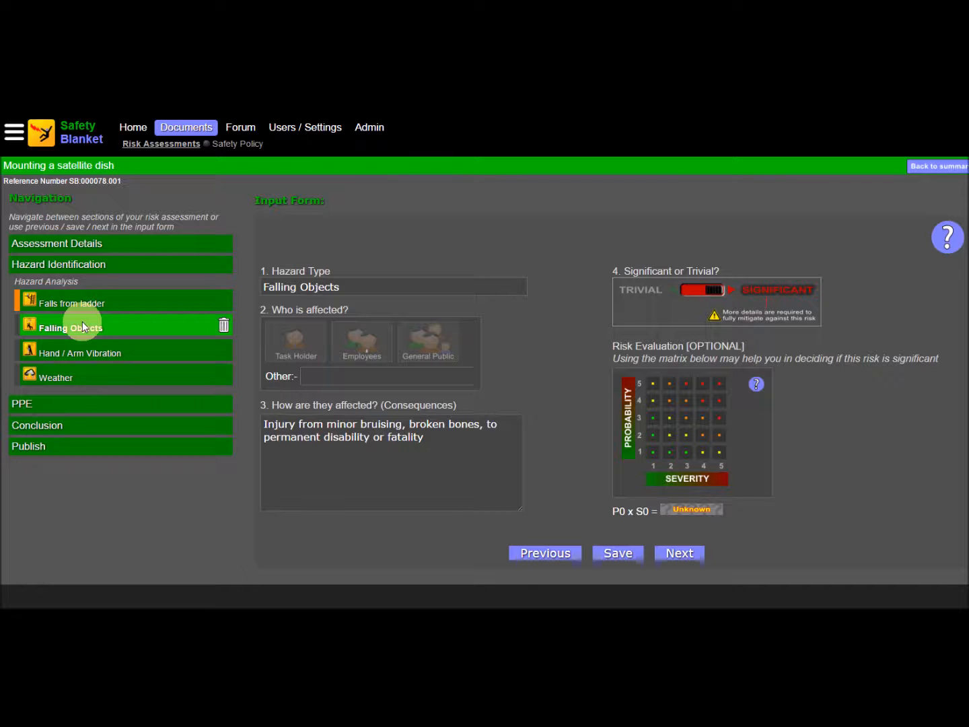
Step: Rate the Hand / Arm Vibration hazard at probability 1 and severity 1, mark it as trivial, save it and go to the Weather hazard
left_click(81, 357)
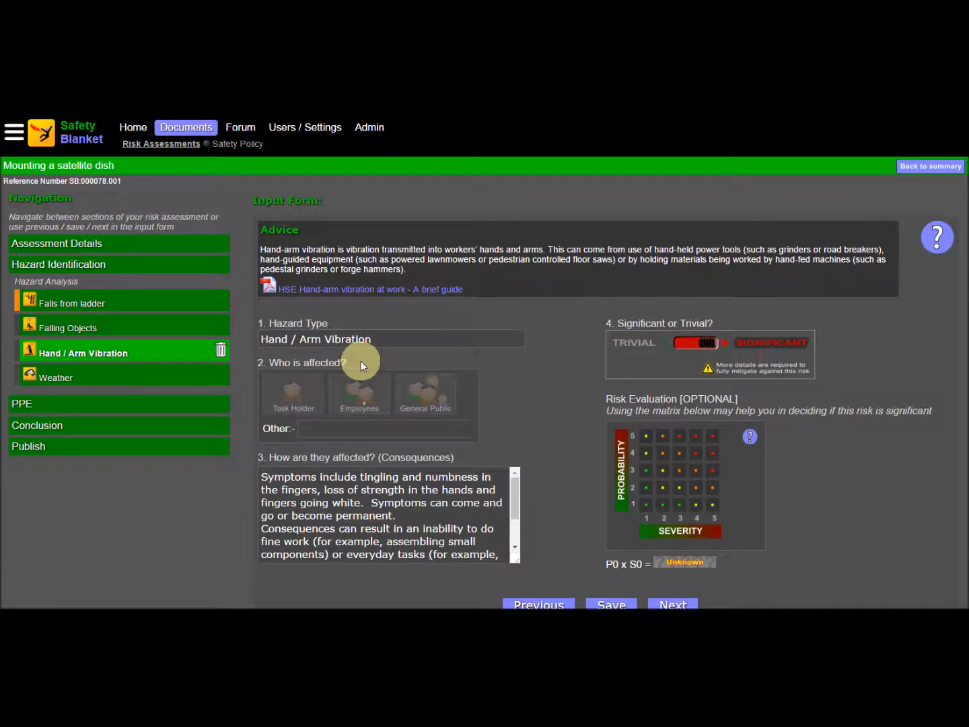
left_click(646, 505)
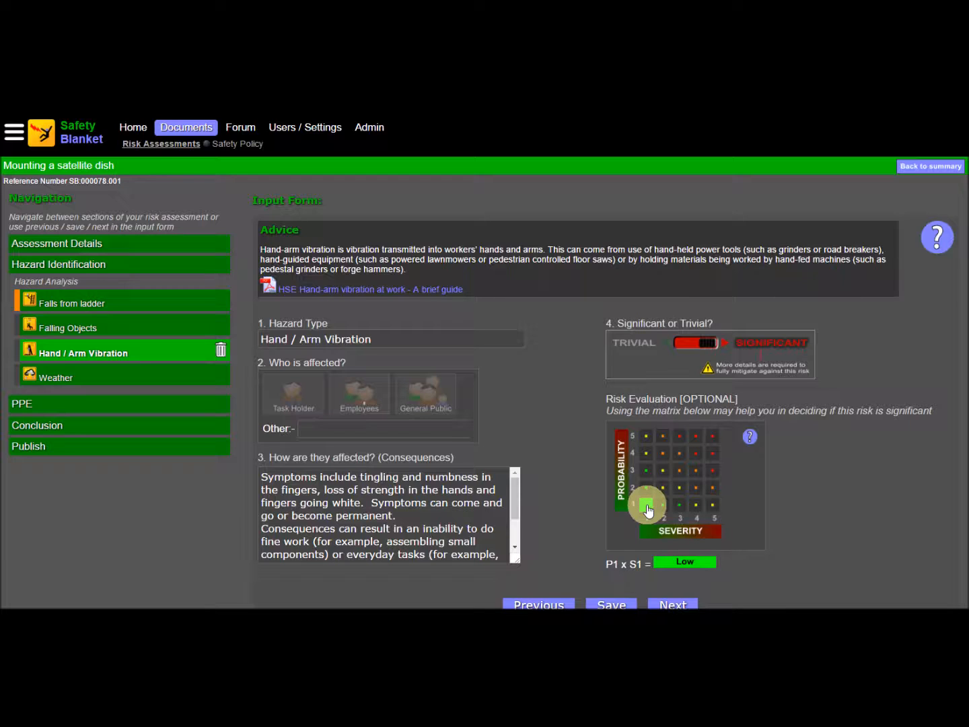
left_click(689, 343)
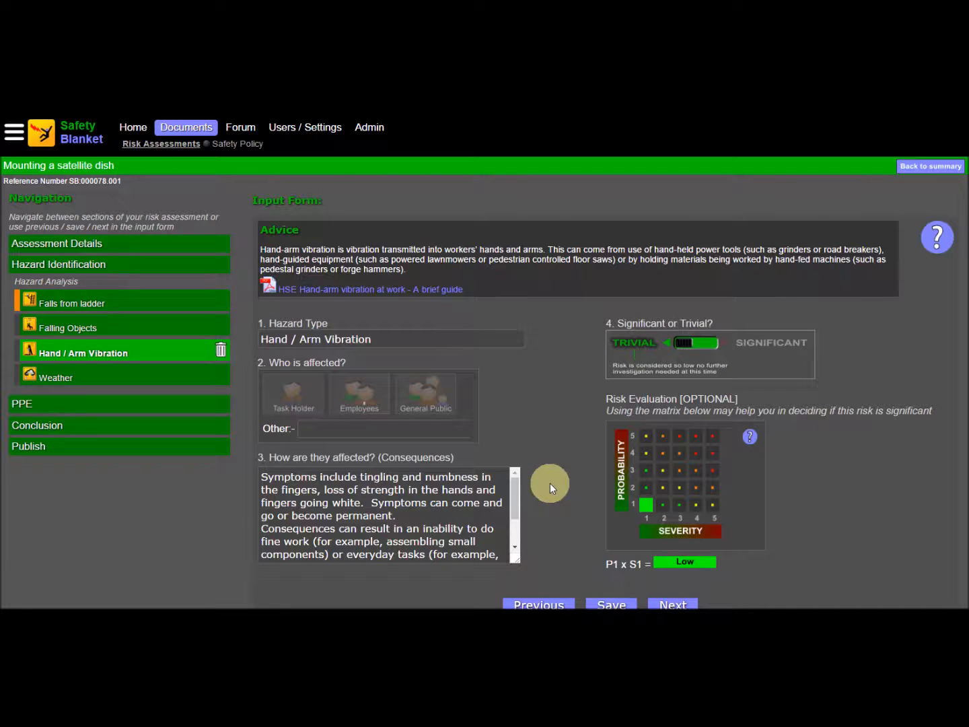
left_click(628, 603)
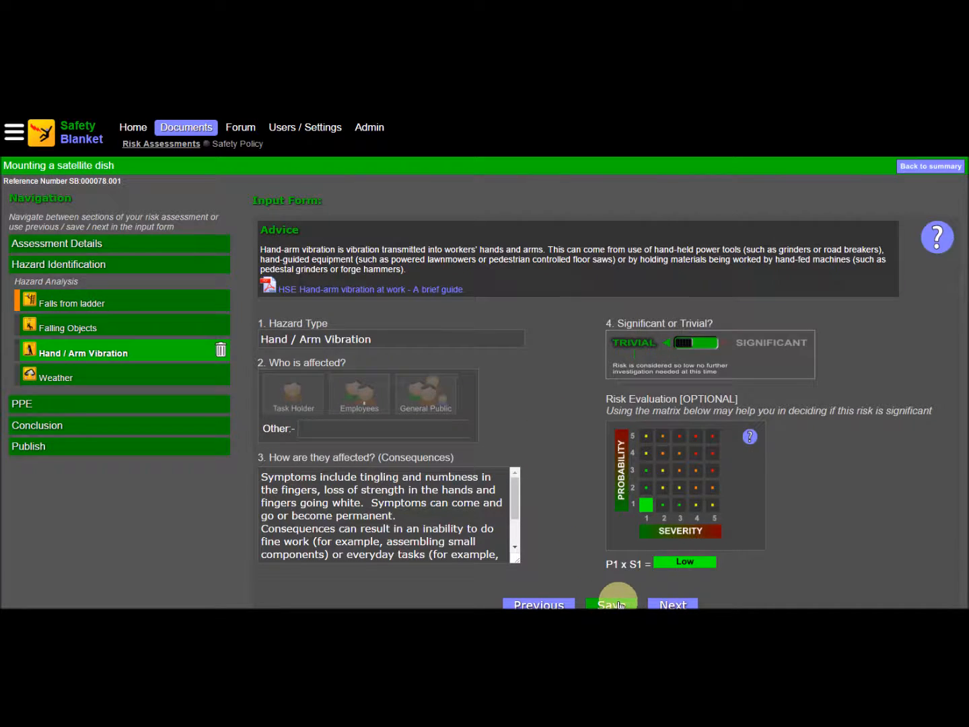
left_click(119, 384)
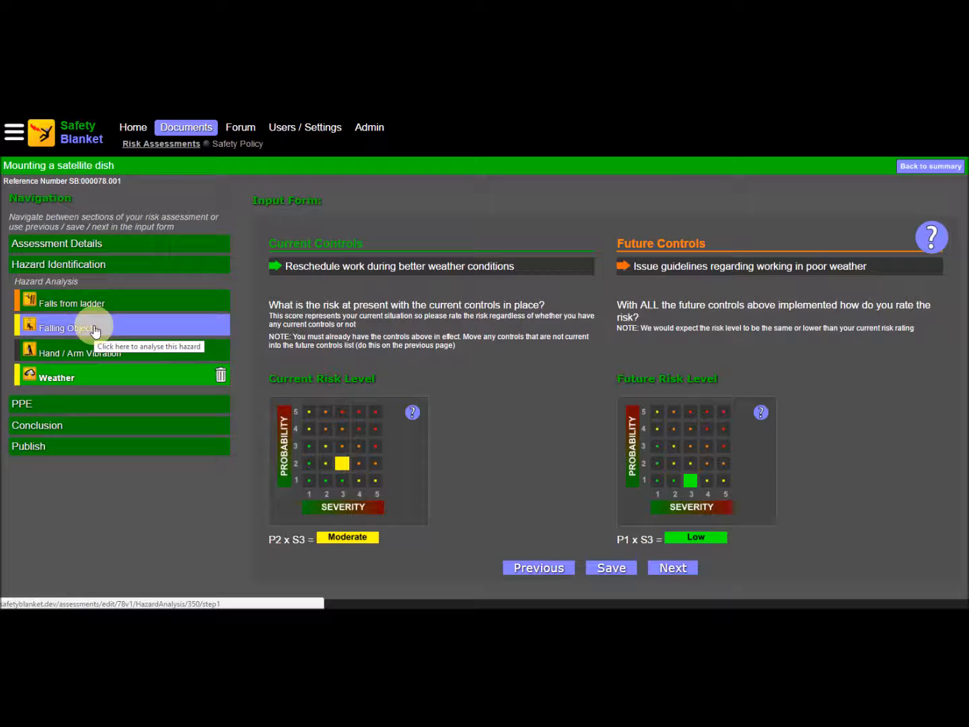
Step: Specify Safety Glasses, Hard Hat and Overalls as the personal protective equipment required for the assessment
left_click(99, 408)
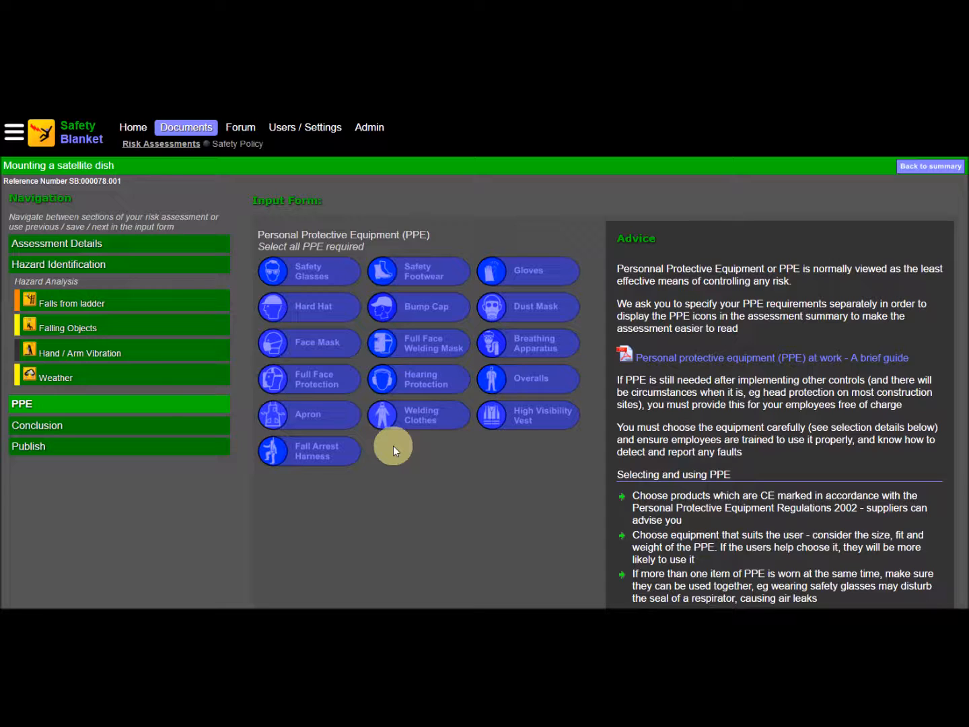
left_click(318, 272)
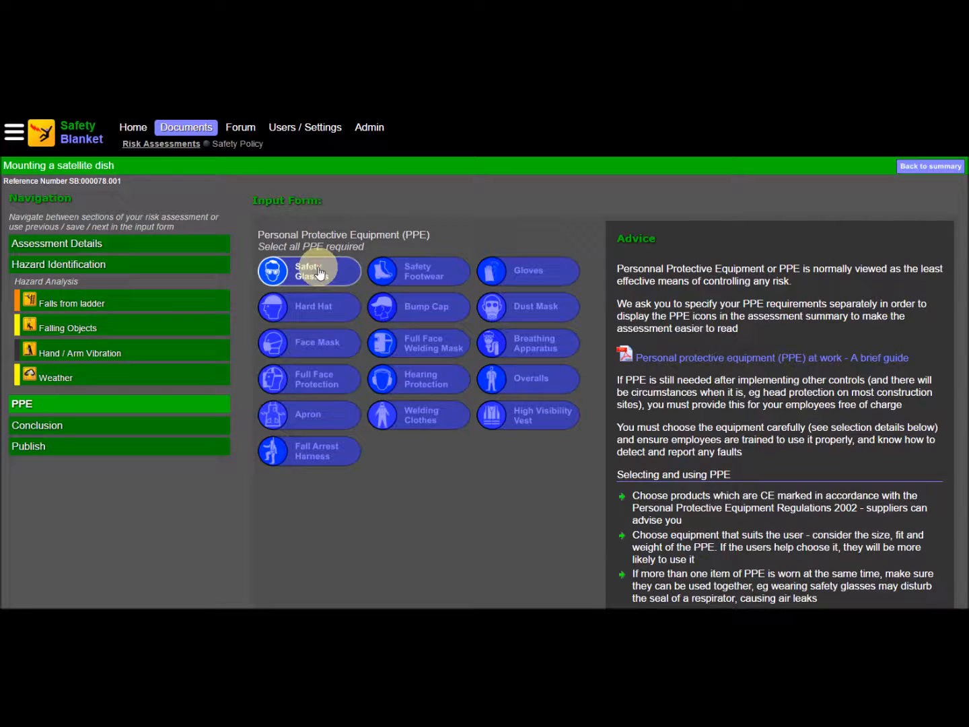
left_click(313, 309)
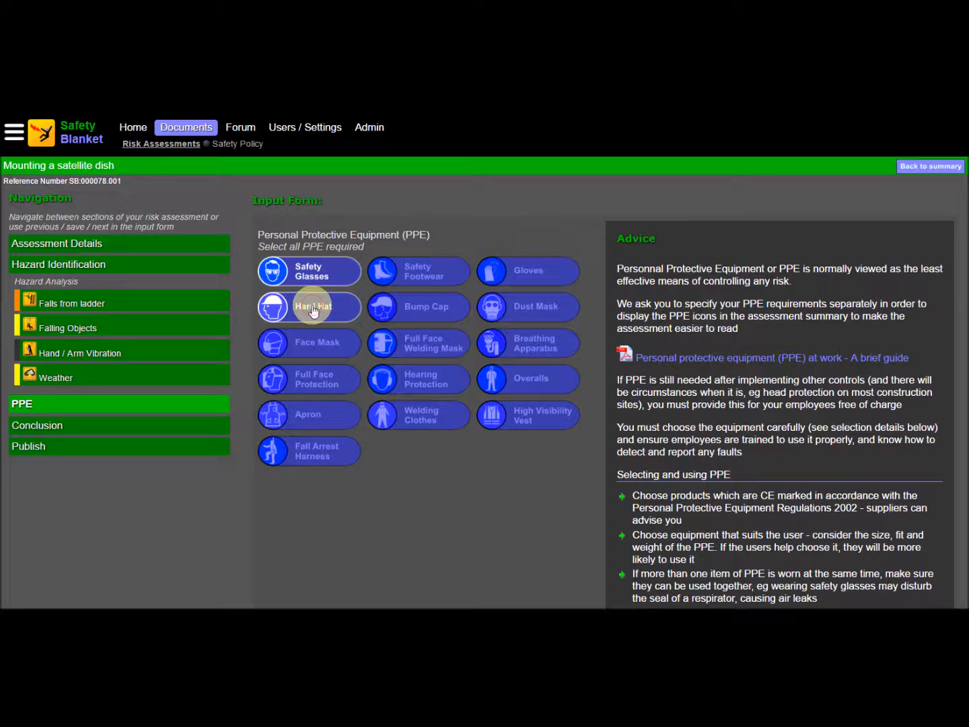
left_click(515, 382)
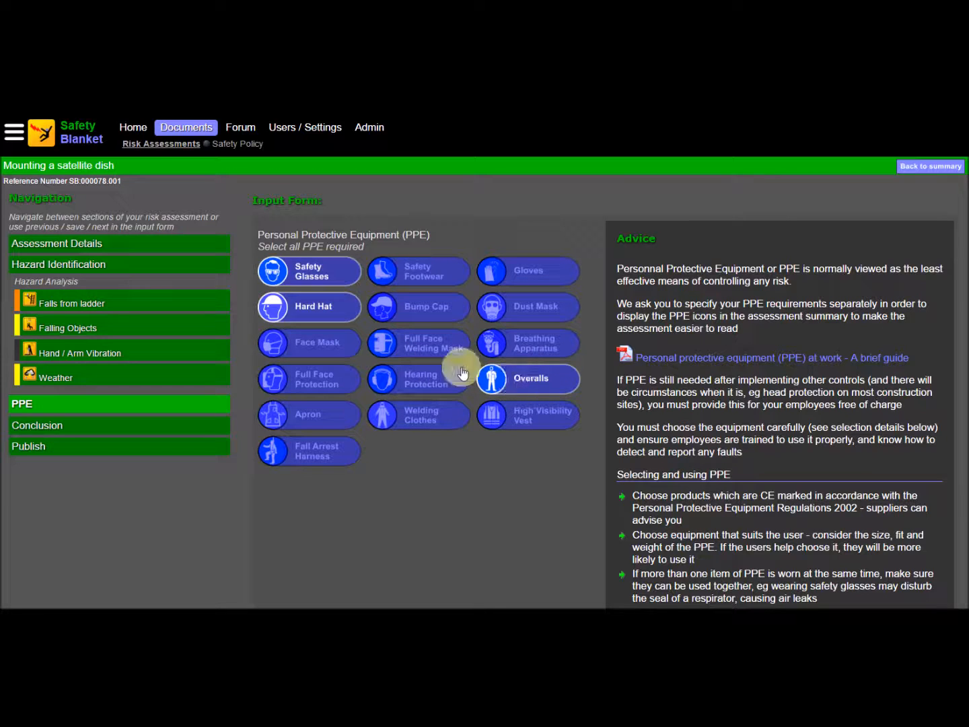
left_click(413, 345)
left_click(413, 345)
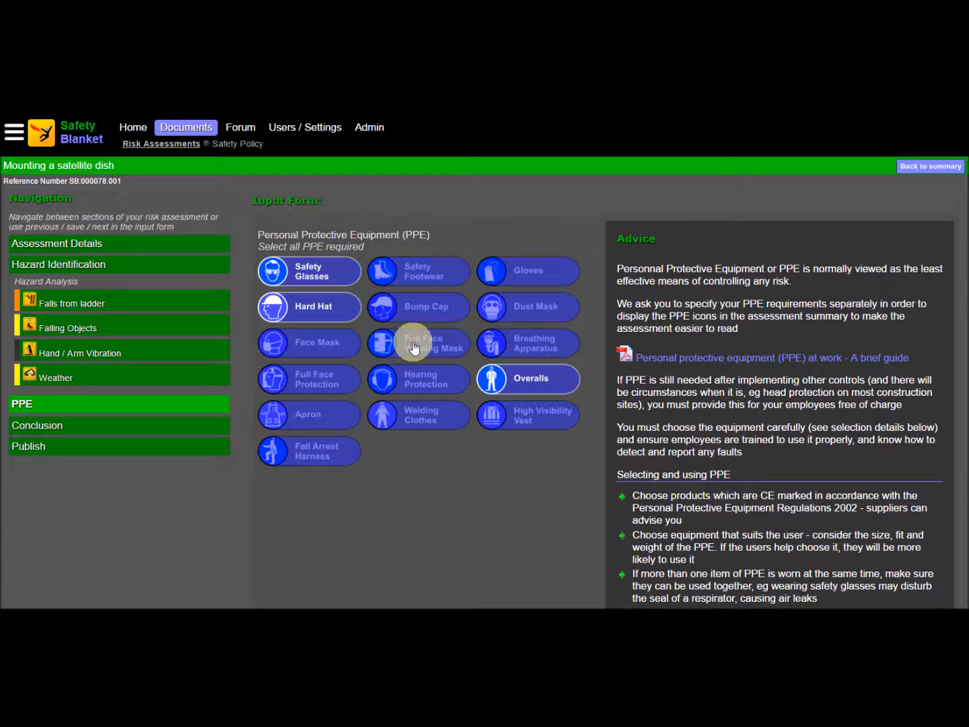
left_click(413, 345)
left_click(414, 345)
Step: Set the risk assessment's conclusion to Wait and continue to the pre-publication check
scroll(465, 503, "down", 4)
left_click(673, 567)
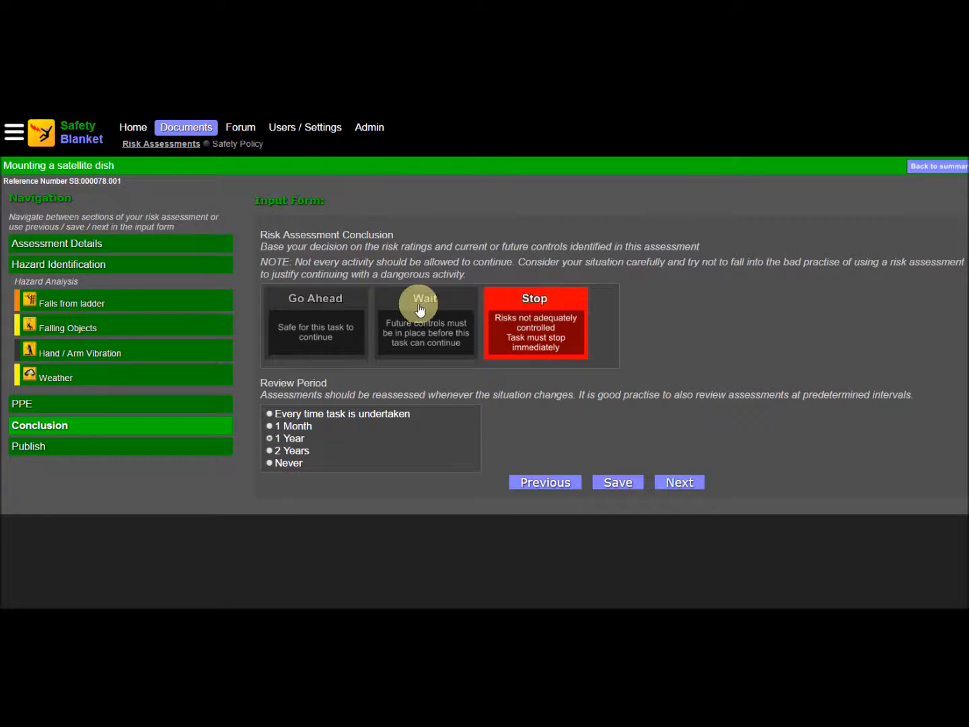
left_click(301, 318)
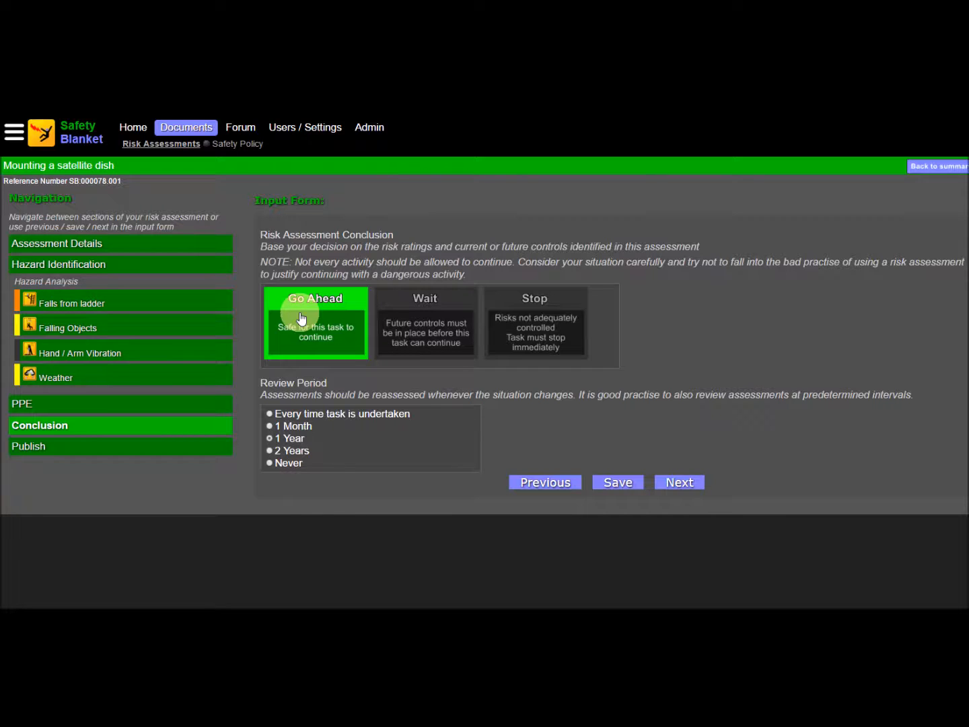
left_click(452, 324)
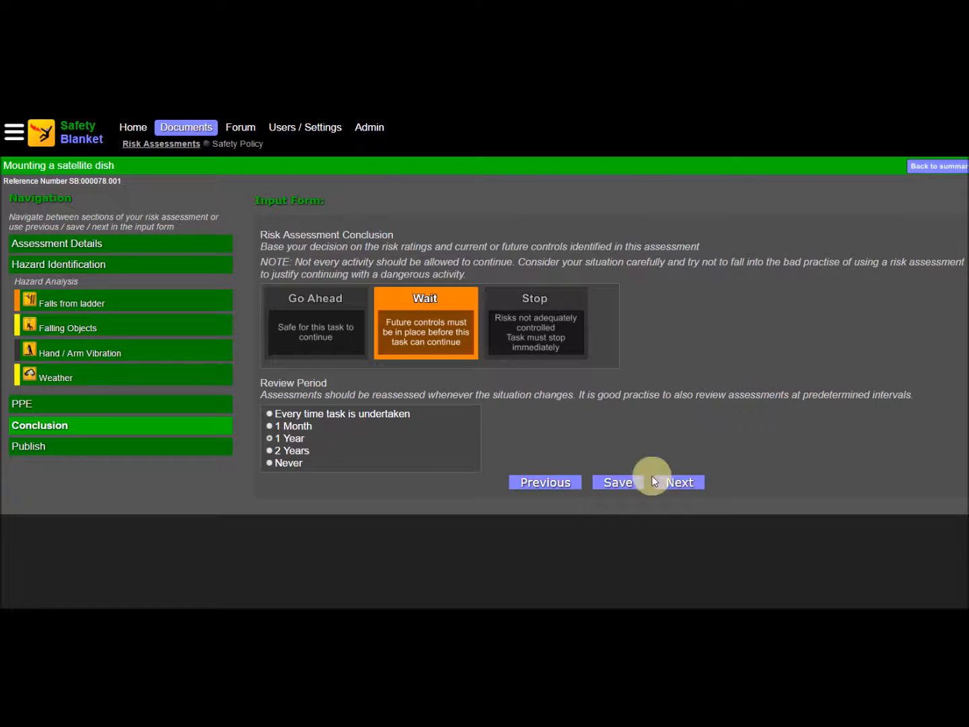
left_click(678, 486)
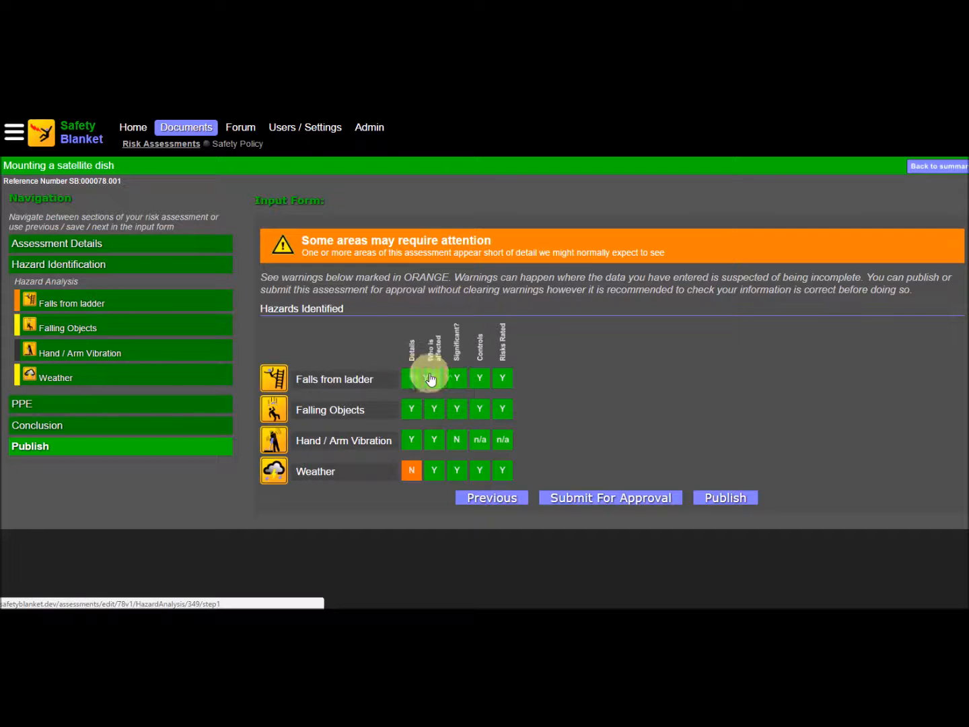
Step: Fill in the Weather hazard's consequences with "Adverse weather such as high winds, lightning, heavy rain.", save, and return to the pre-publication check
left_click(411, 475)
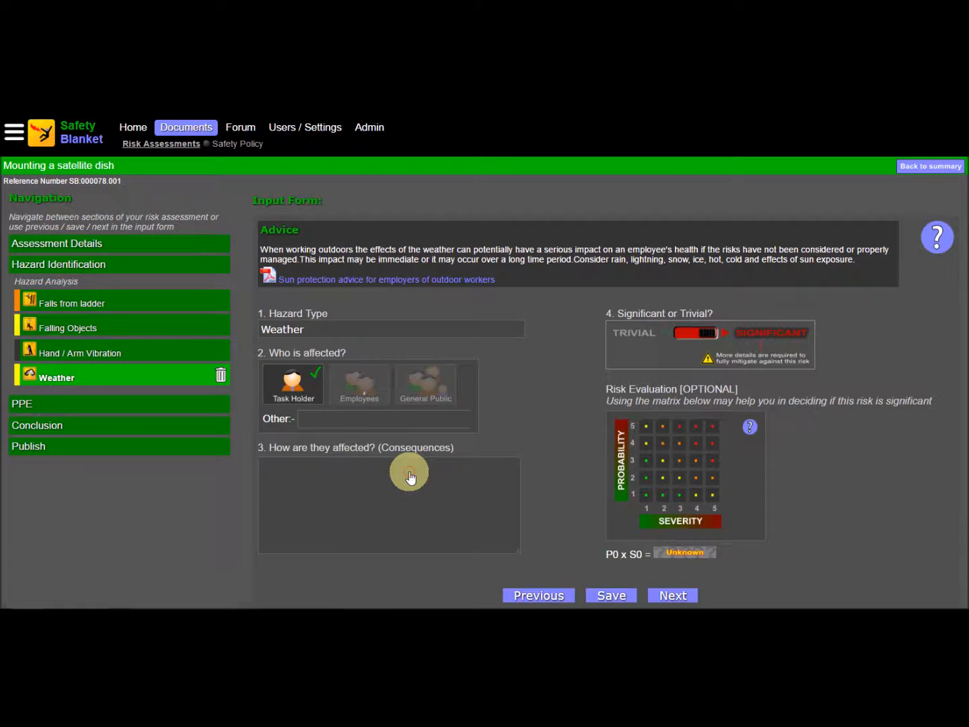
left_click(364, 473)
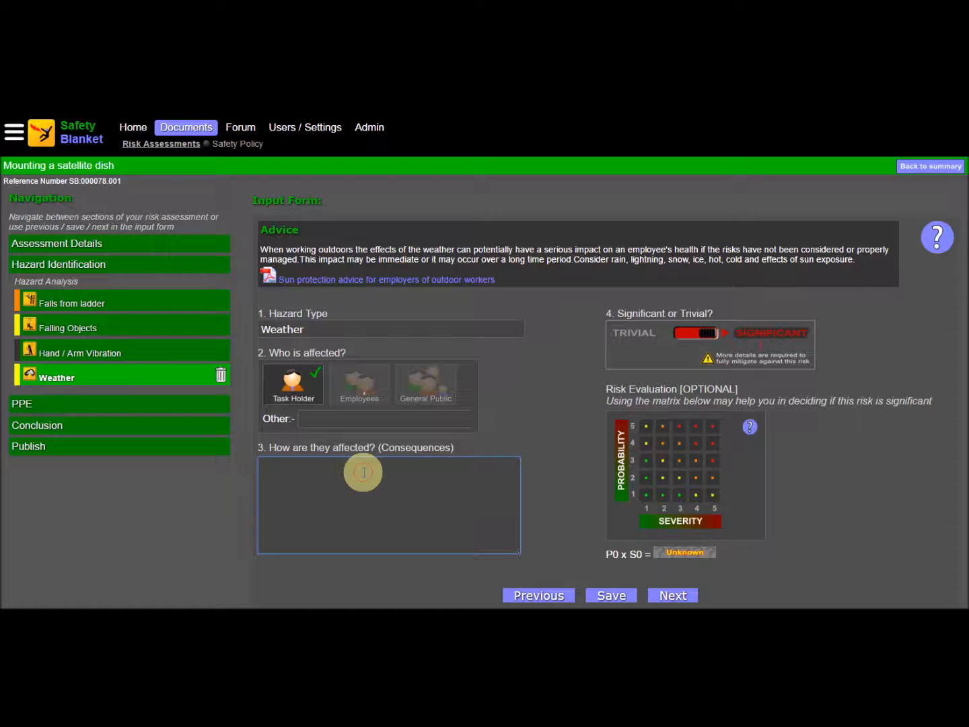
type("Adverse weather such as high winds, lightning, heavy rain.")
left_click(606, 593)
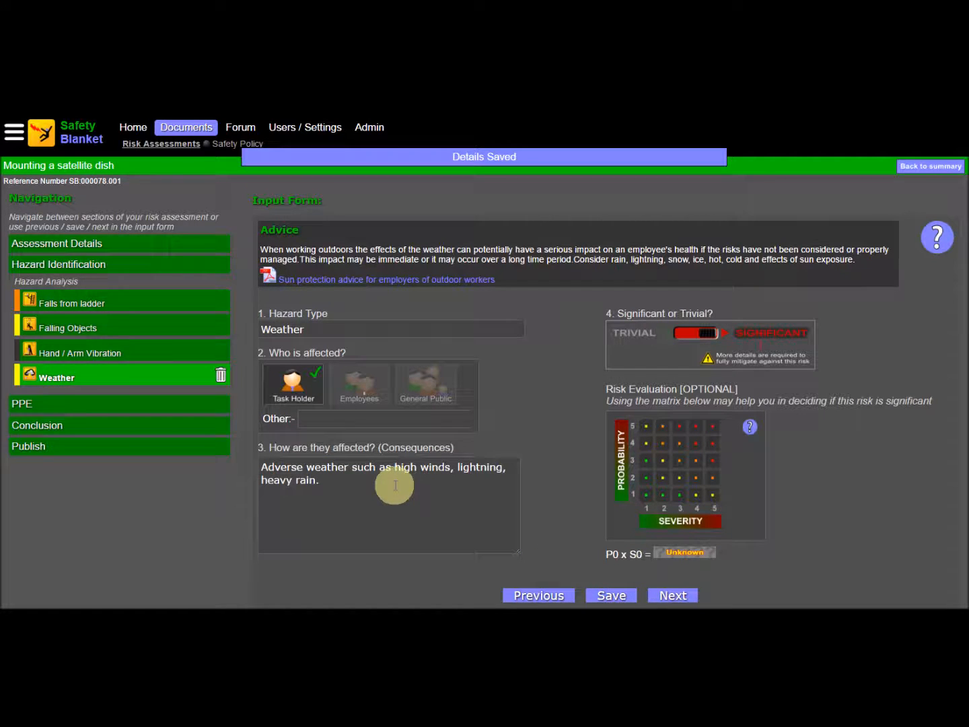
left_click(29, 448)
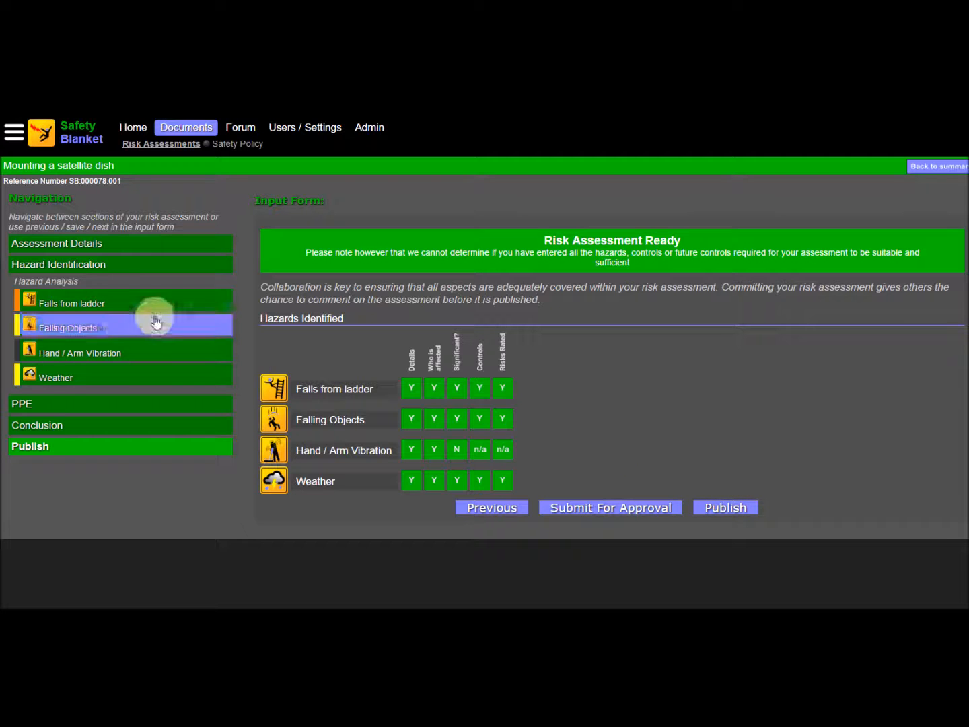
left_click(70, 270)
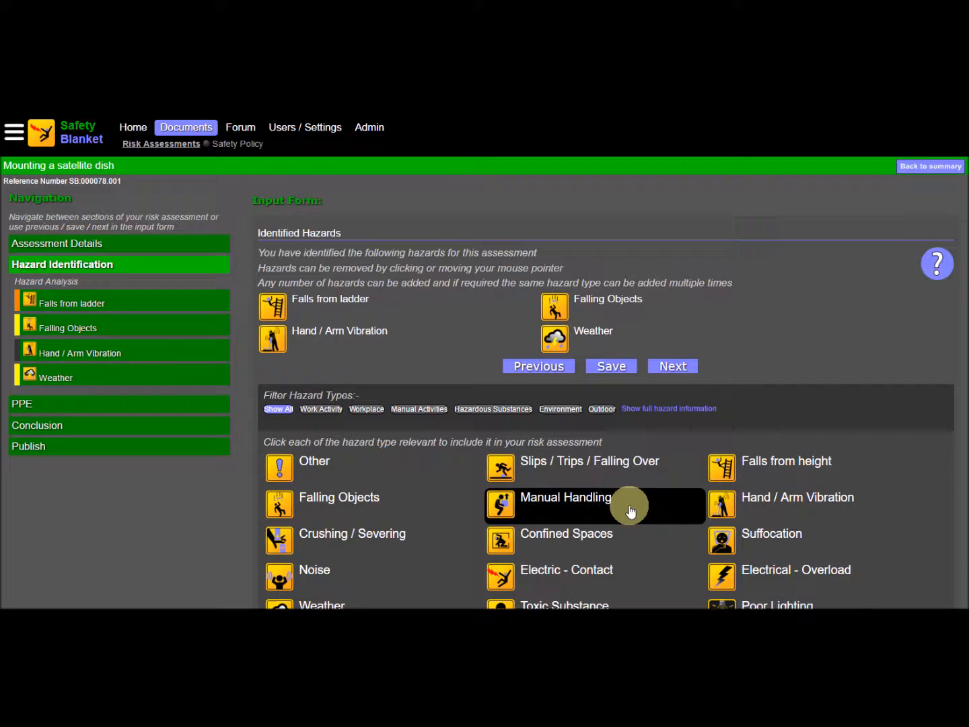
left_click(76, 332)
left_click(224, 327)
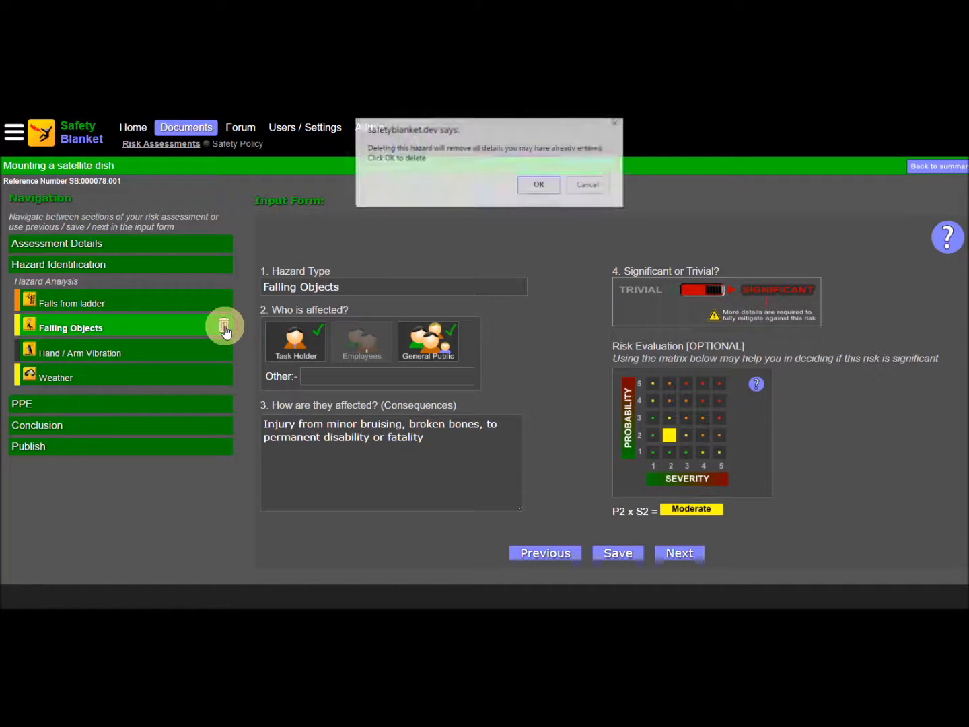
left_click(587, 186)
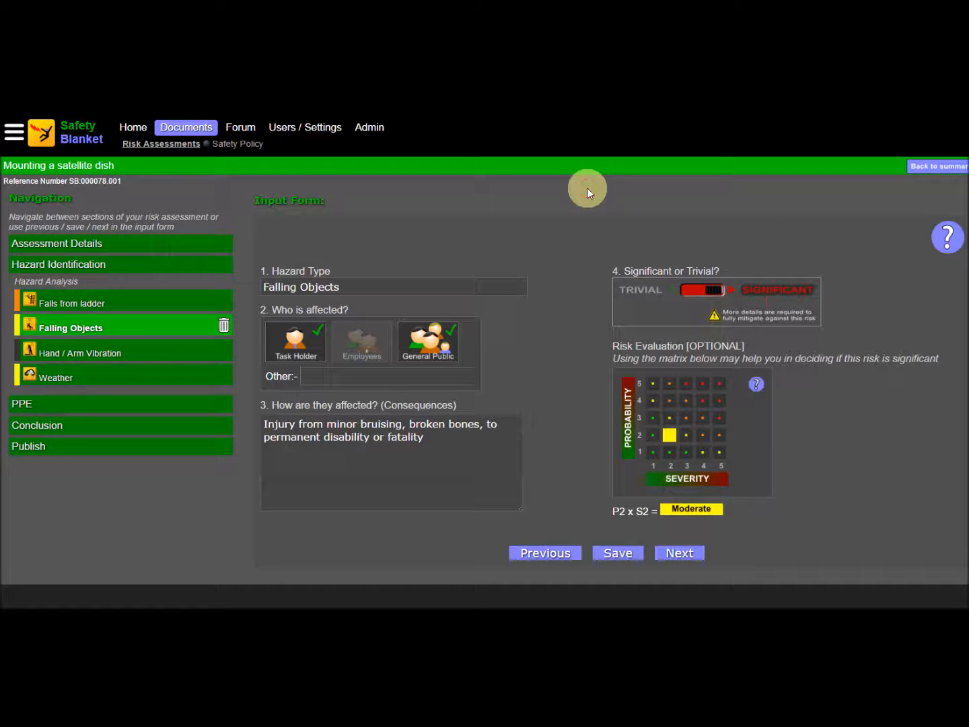
left_click(31, 446)
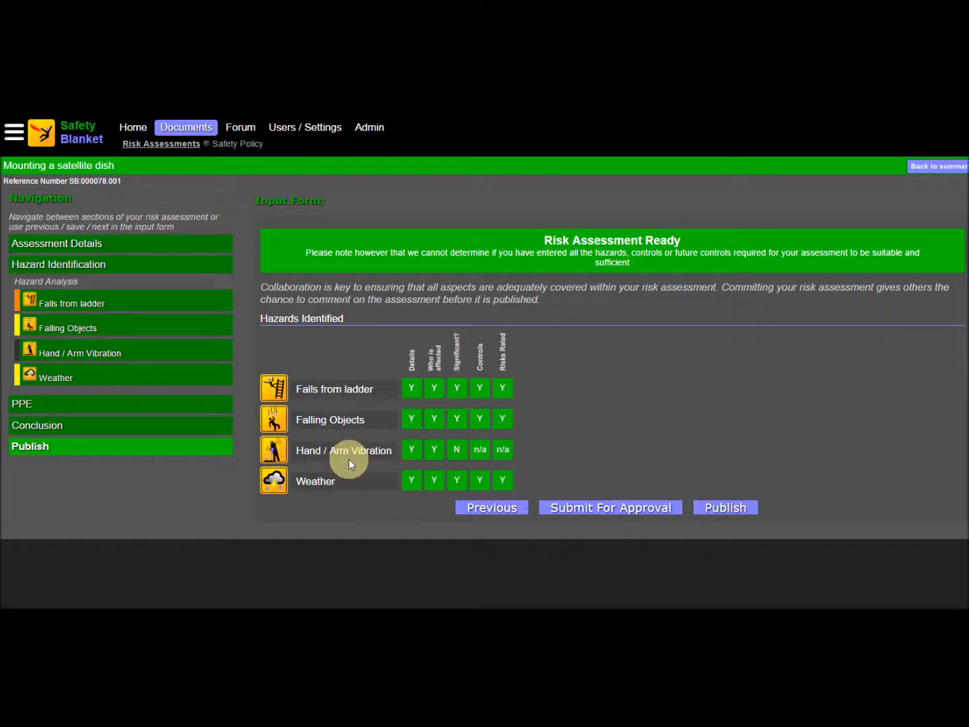
Step: Publish the risk assessment and review the hazard details in its published summary
left_click(730, 509)
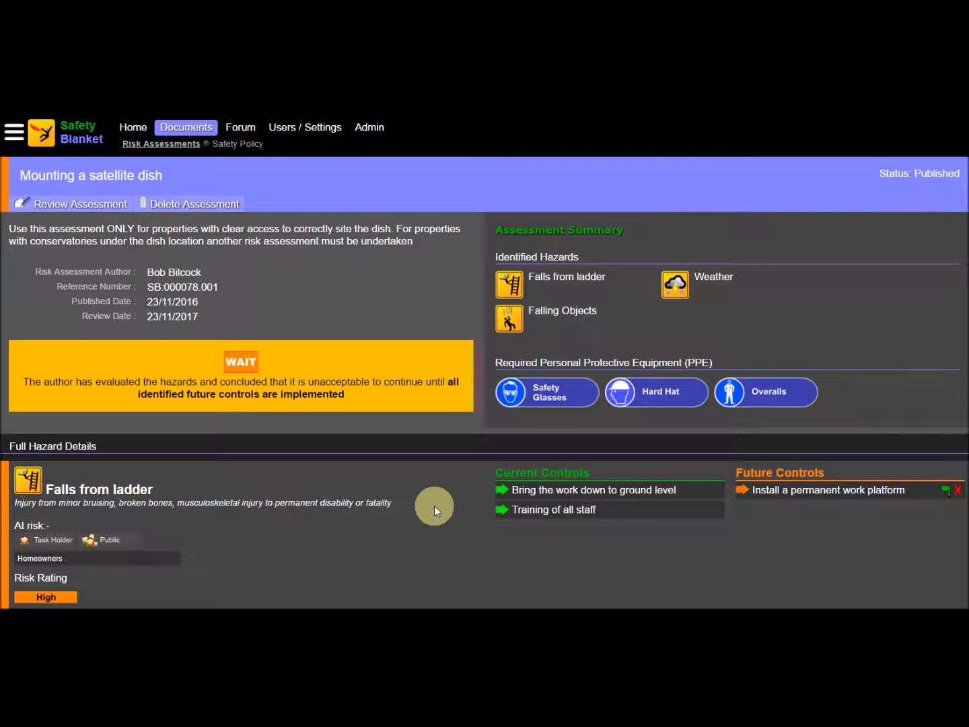
scroll(434, 507, "down", 3)
scroll(421, 502, "down", 3)
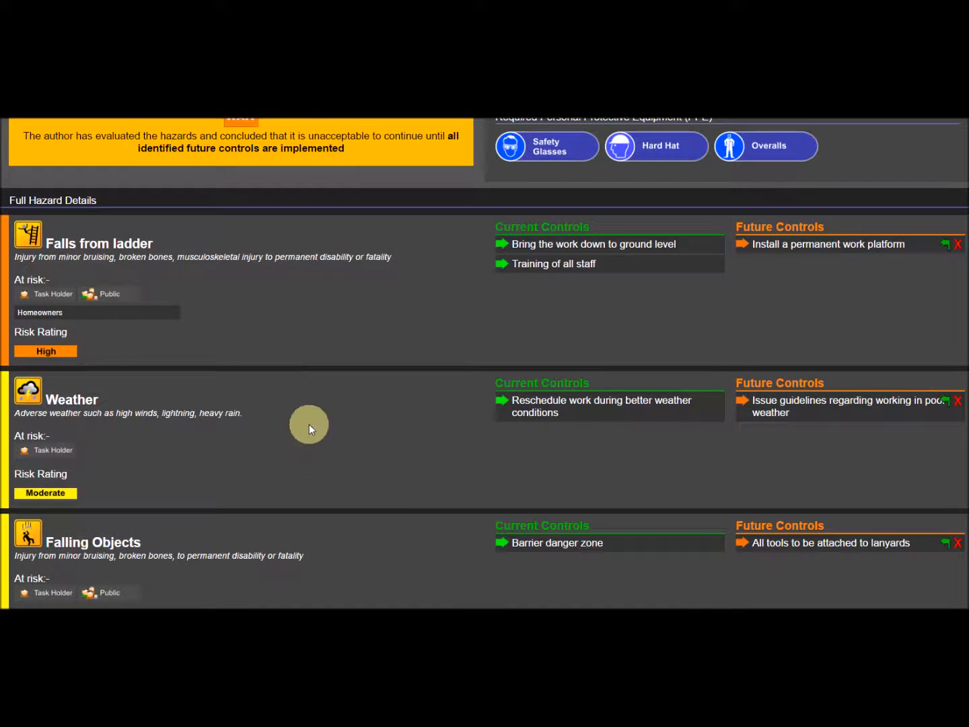
scroll(333, 458, "down", 4)
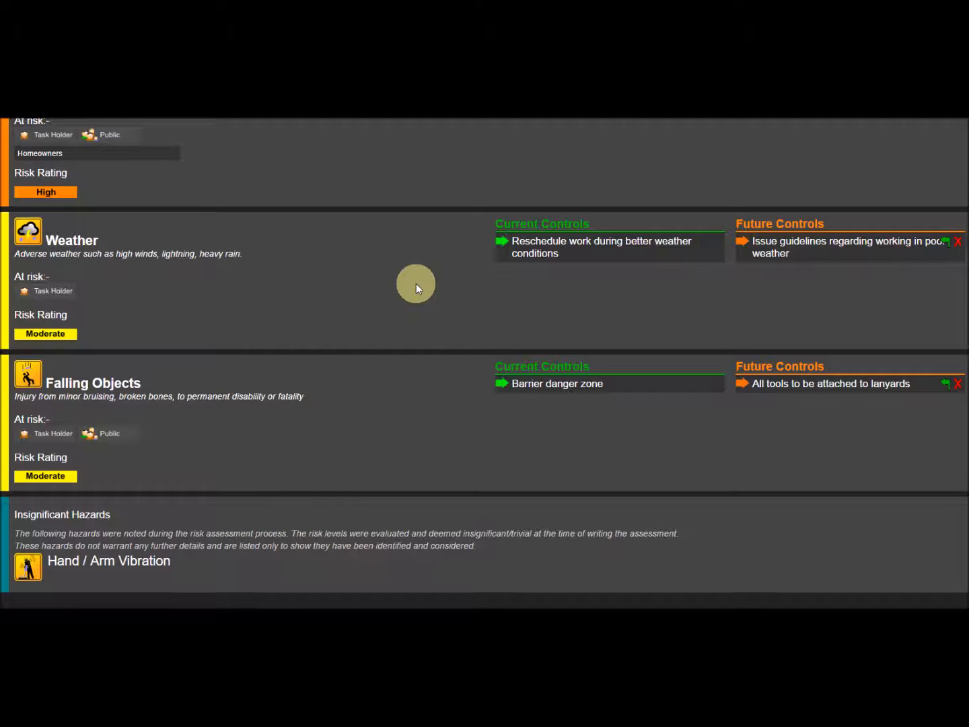
Step: Move the Falling Objects future control "All tools to be attached to lanyards" to that hazard's current controls
scroll(416, 283, "up", 5)
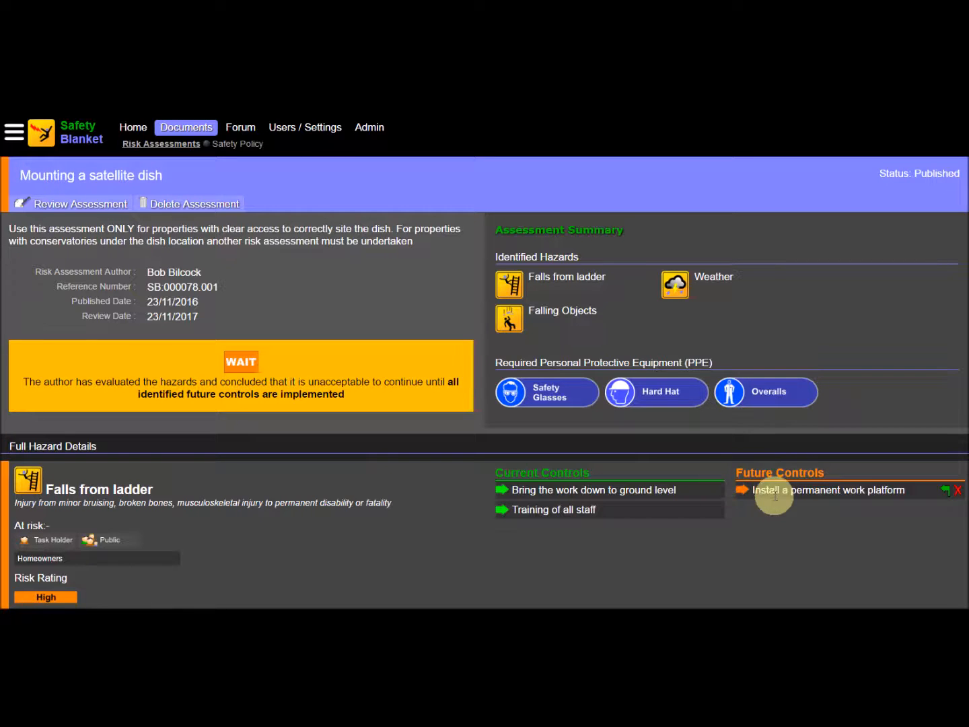
scroll(777, 512, "down", 1)
scroll(777, 511, "down", 5)
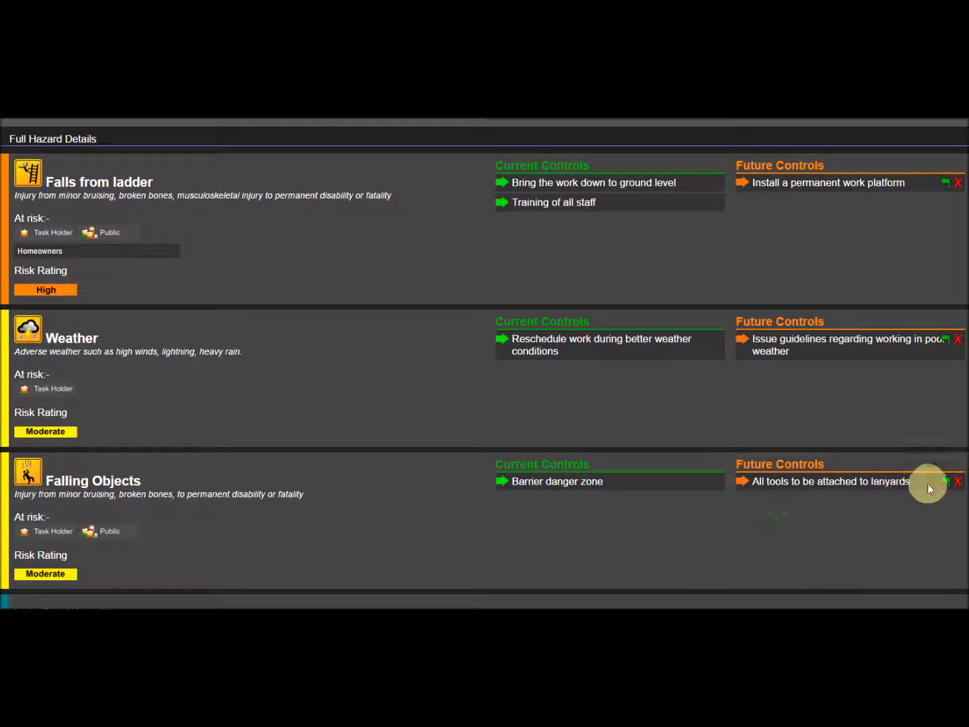
left_click(946, 480)
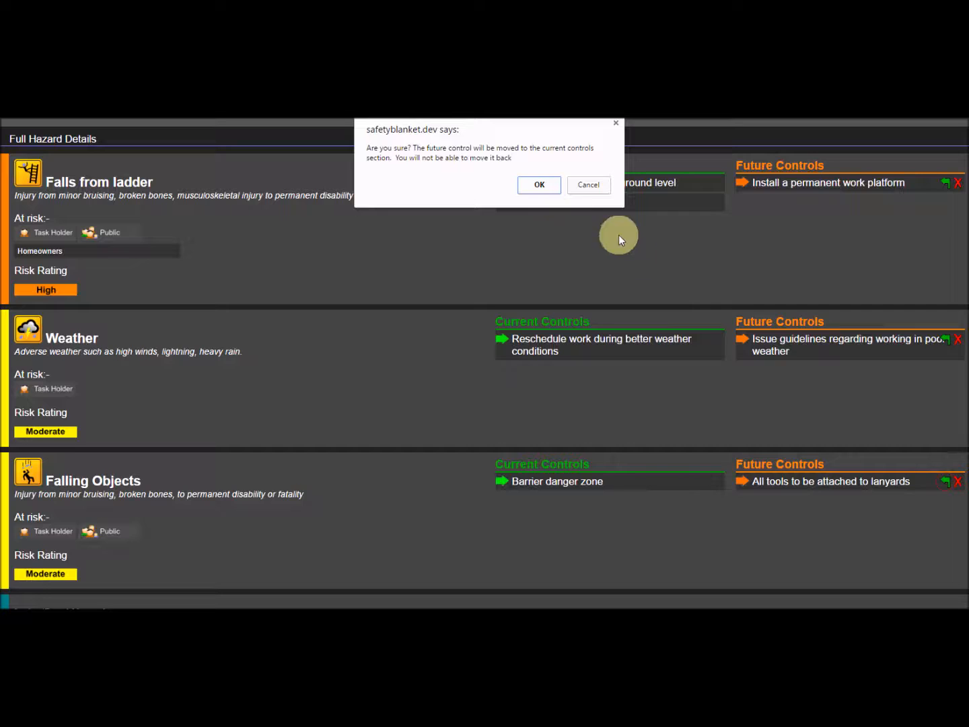
left_click(539, 186)
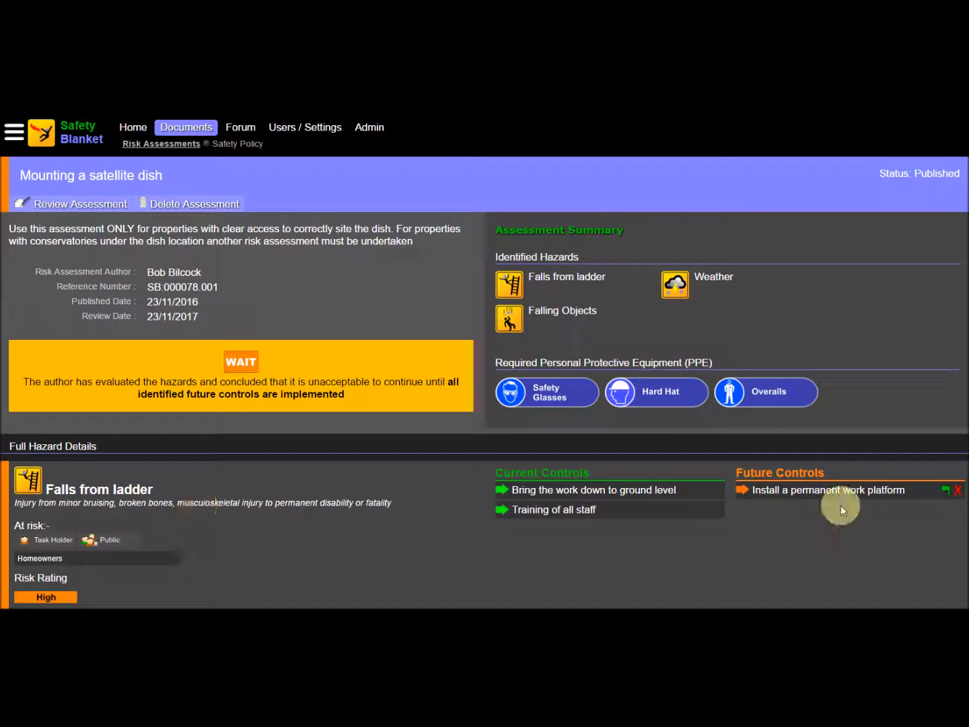
Step: Move the future controls "Install a permanent work platform" (Falls from ladder) and "Issue guidelines regarding working in poor weather" (Weather) to current controls
left_click(947, 492)
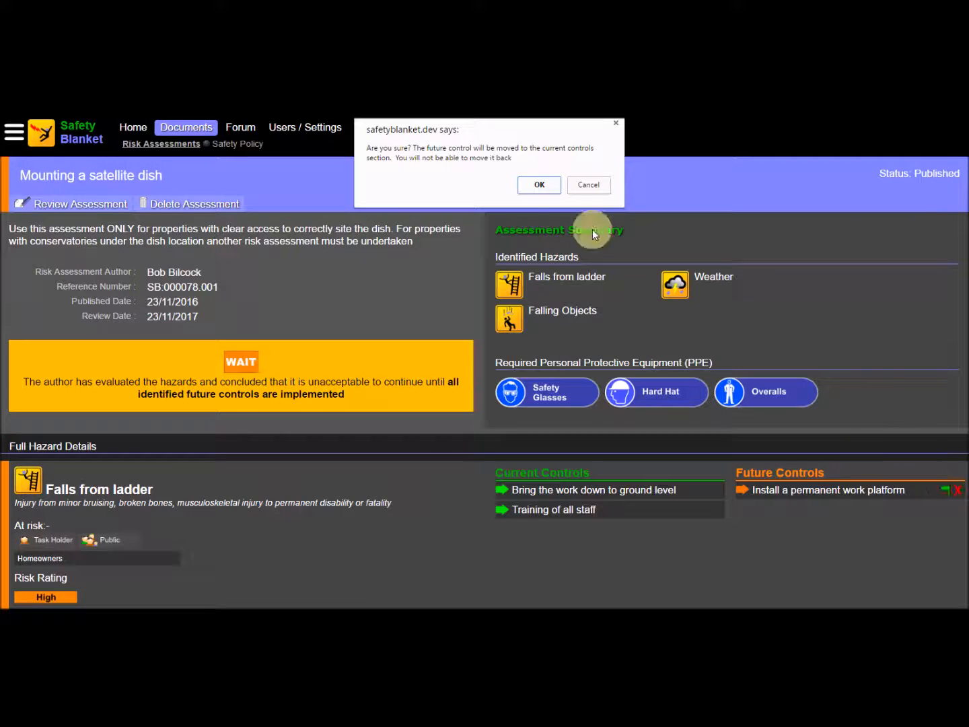
left_click(539, 184)
scroll(834, 545, "down", 1)
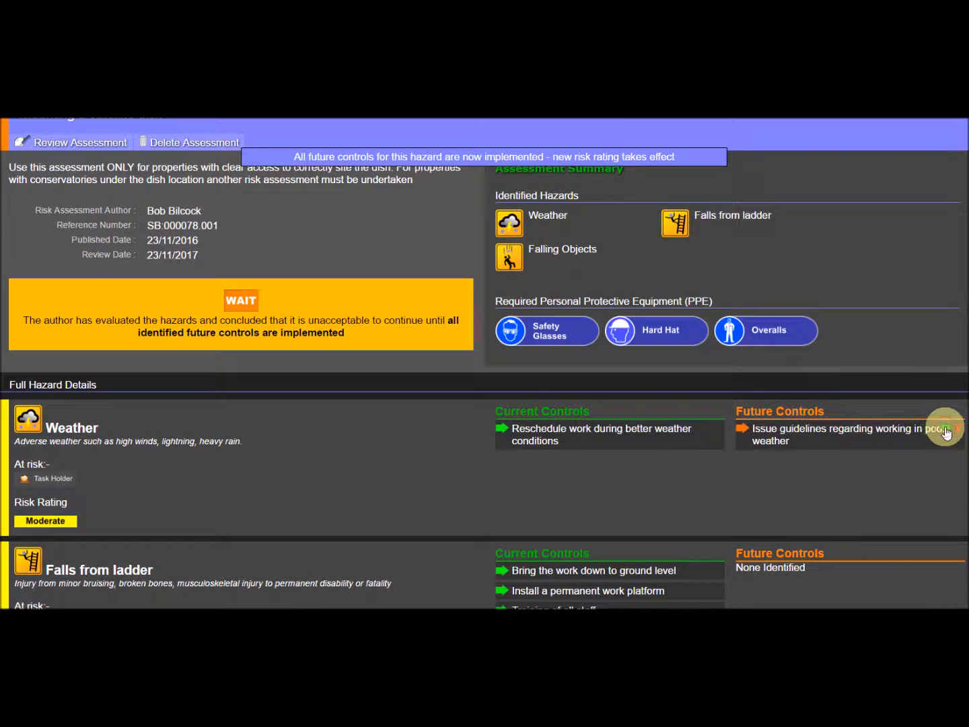
left_click(944, 428)
left_click(540, 186)
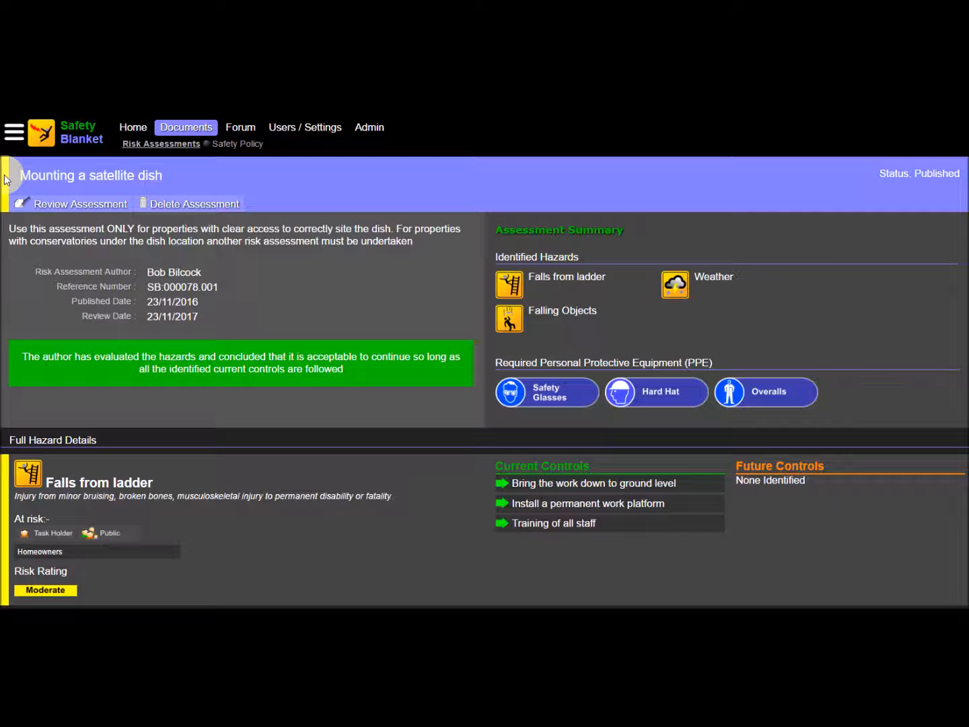
Step: Start a review of the "Mounting a satellite dish" assessment from the assessment list and open its new version for editing
left_click(157, 147)
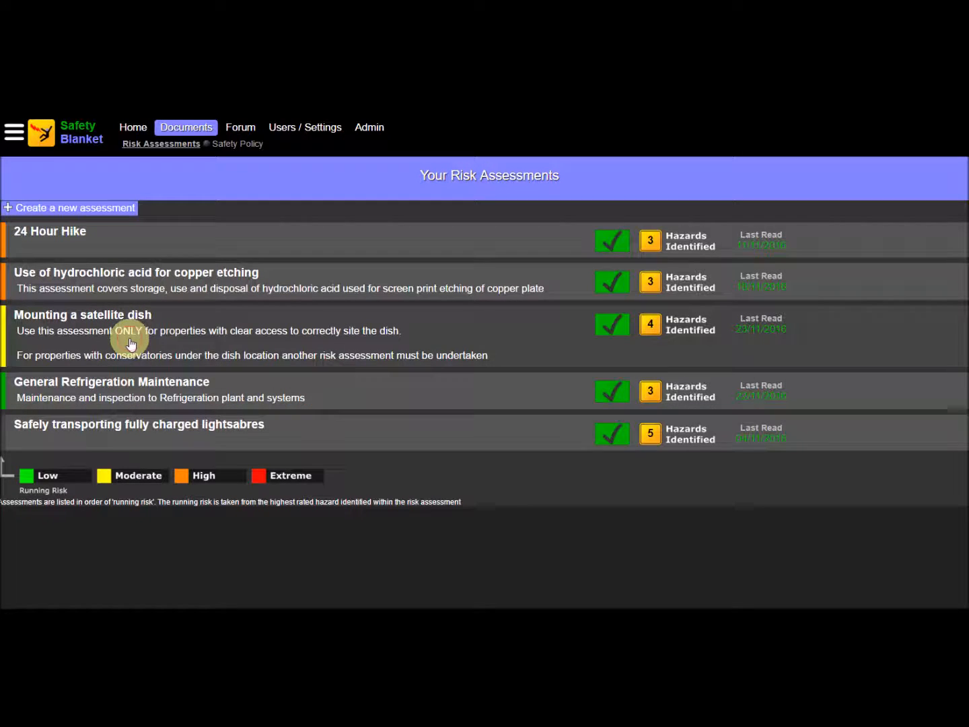
left_click(128, 342)
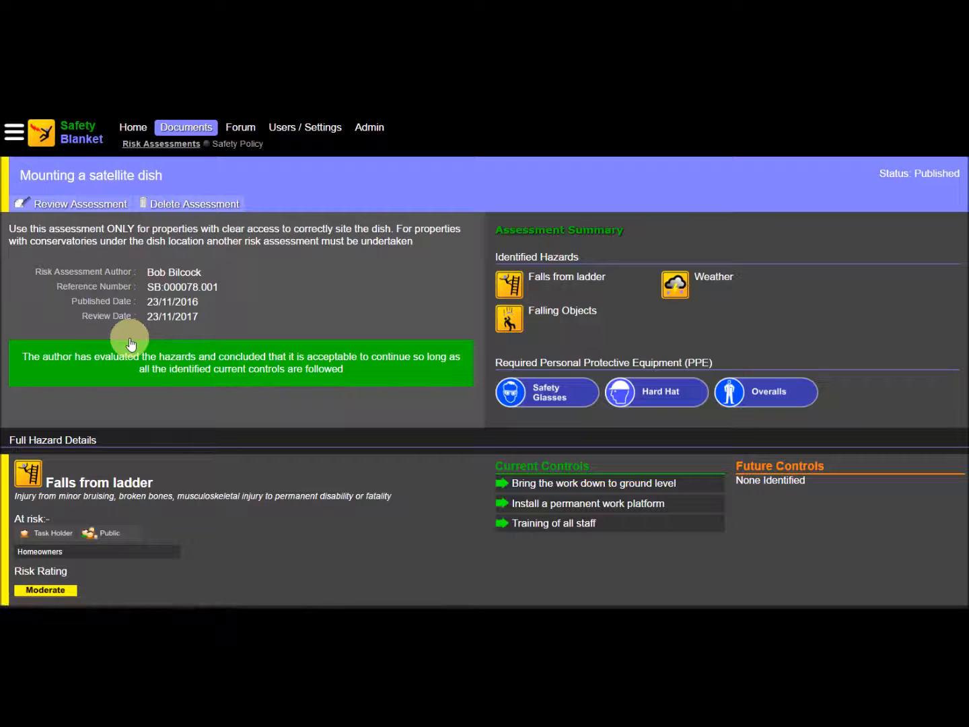
left_click(81, 204)
left_click(209, 336)
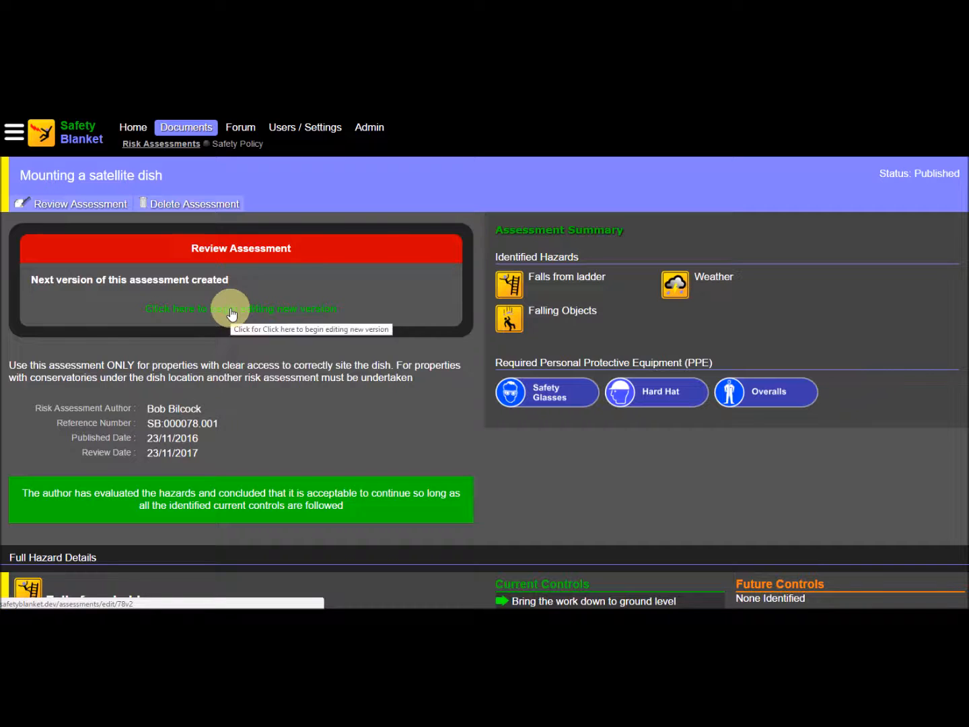
left_click(232, 309)
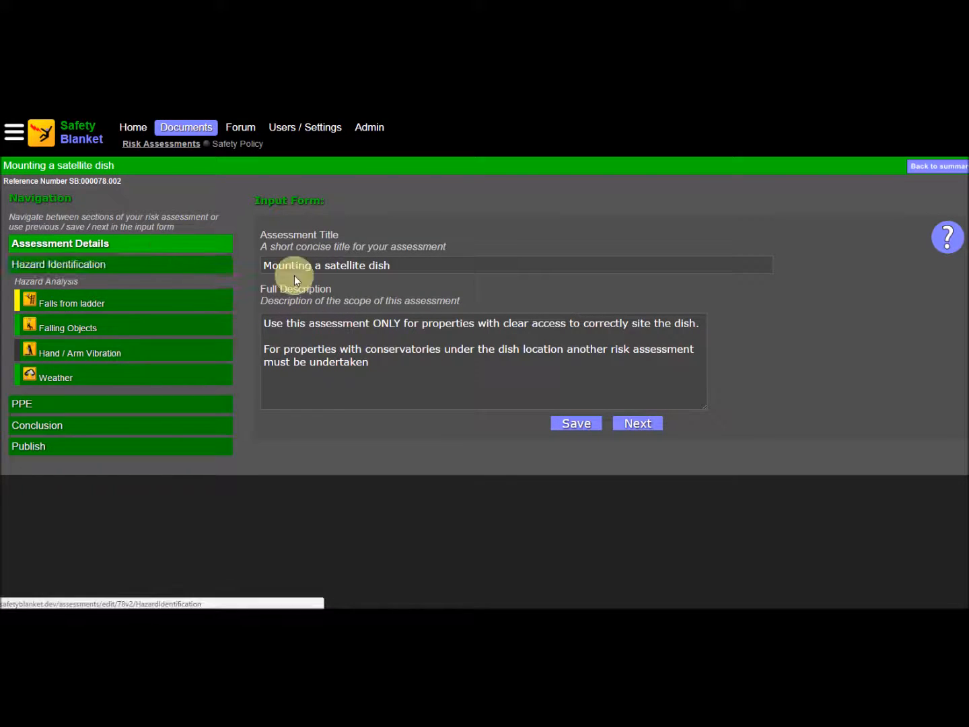
Step: Change the assessment title to "Mounting a satellite dish version 2" and continue to hazard identification
left_click(415, 266)
type("version 2")
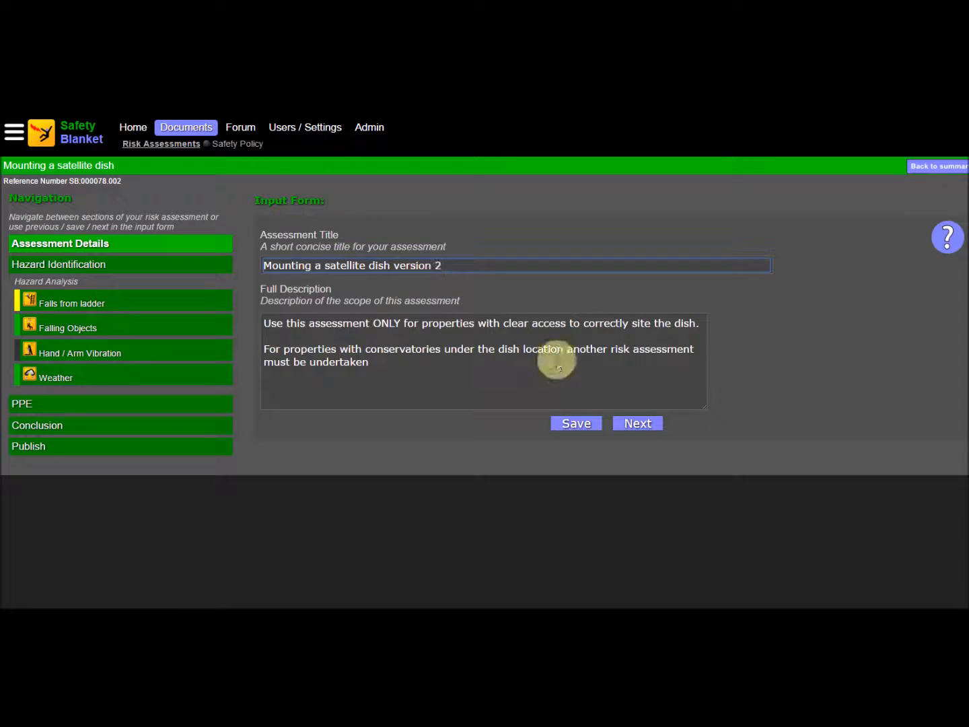
left_click(641, 425)
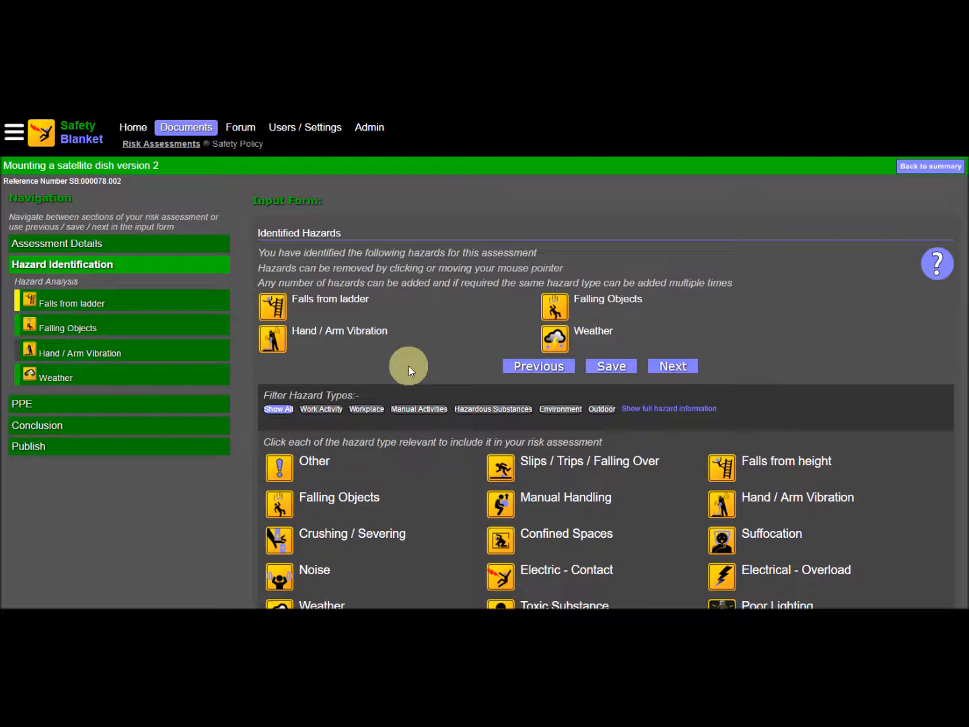
Step: Add "Use alternative tooling to reduce vibration effects" as a current control and "Health surveillance" as a future control for Hand / Arm Vibration
left_click(105, 355)
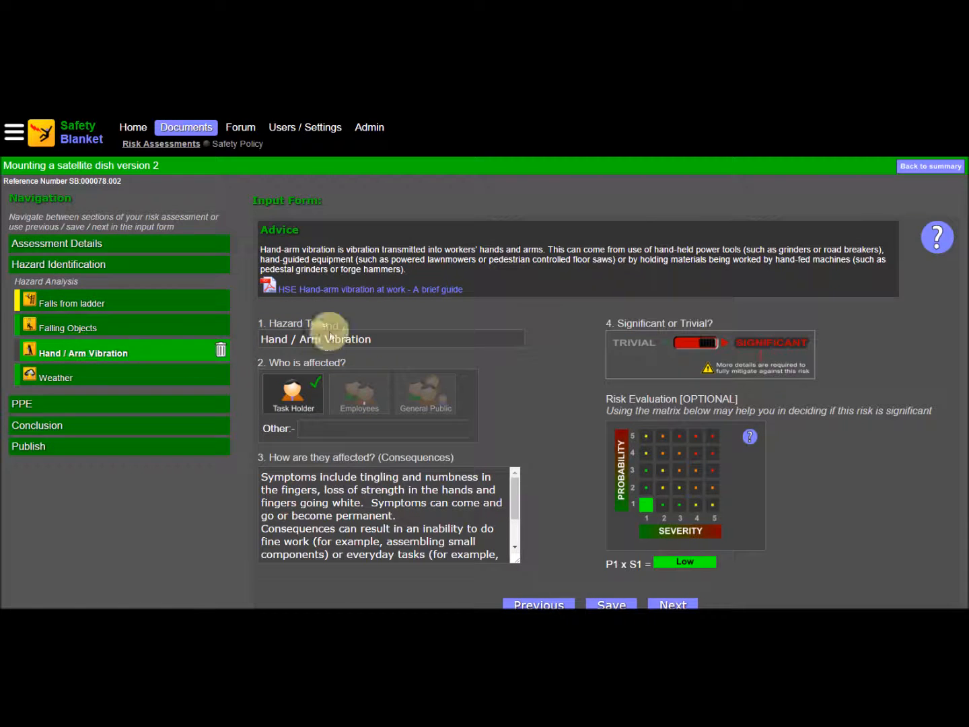
left_click(672, 603)
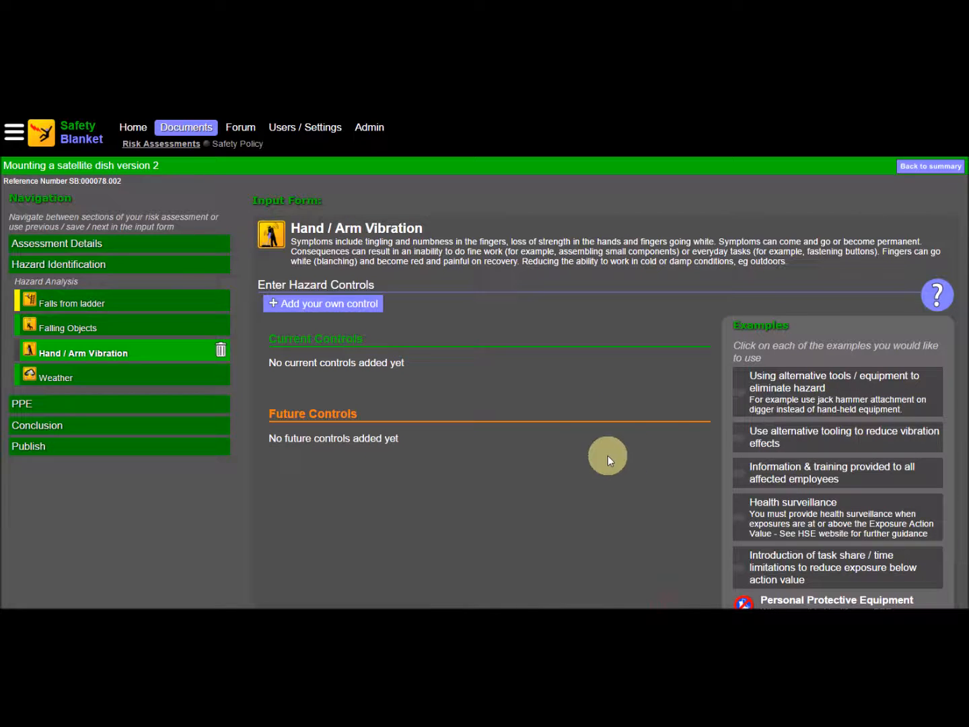
left_click(803, 439)
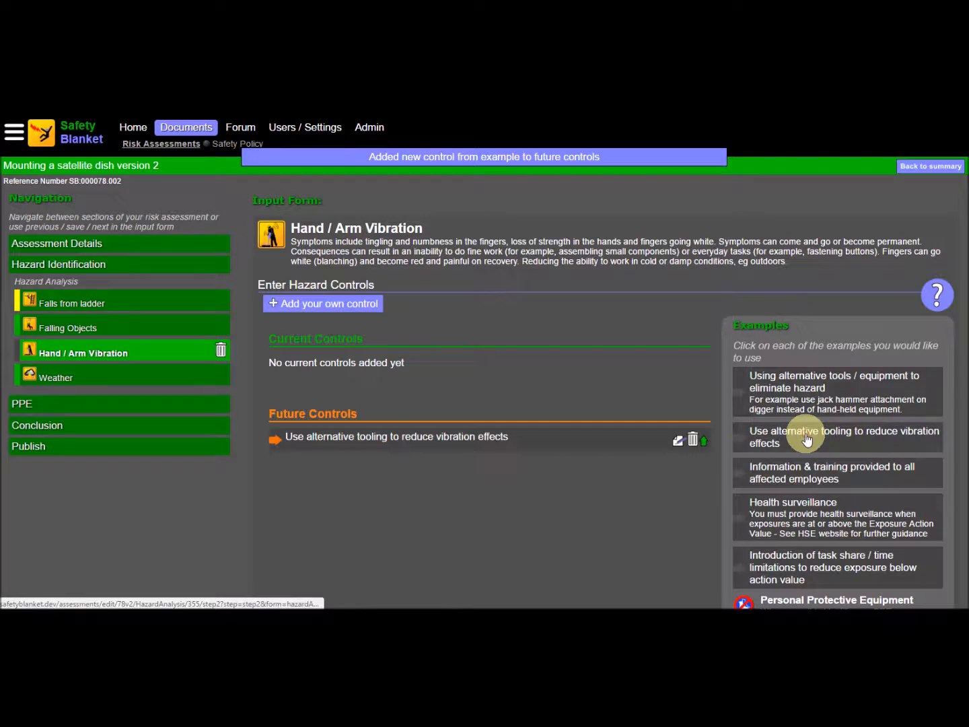
left_click(793, 505)
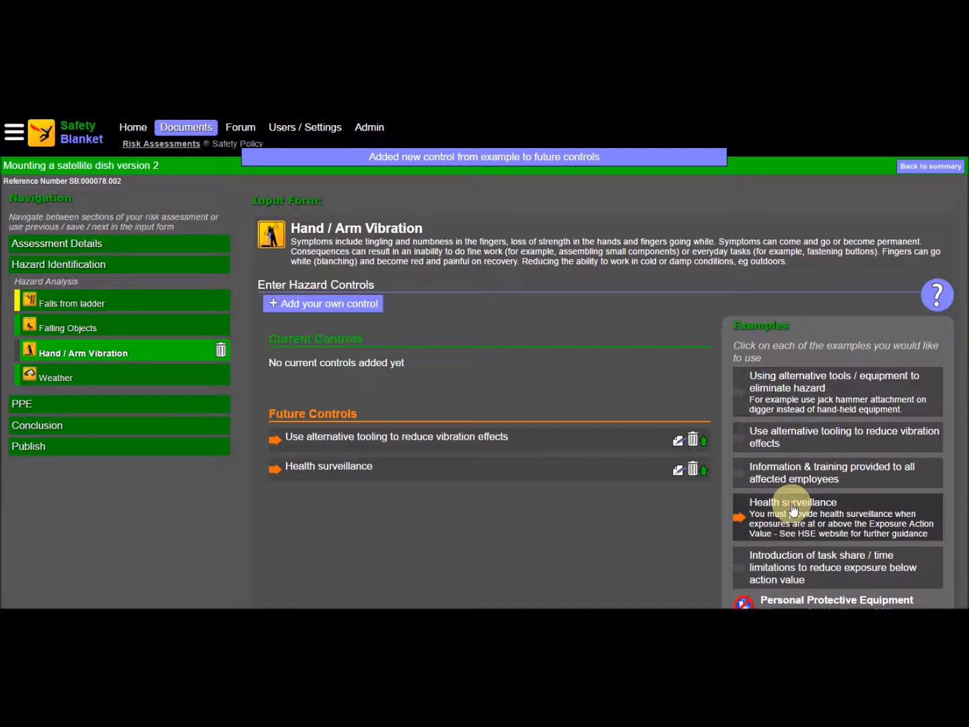
left_click(704, 441)
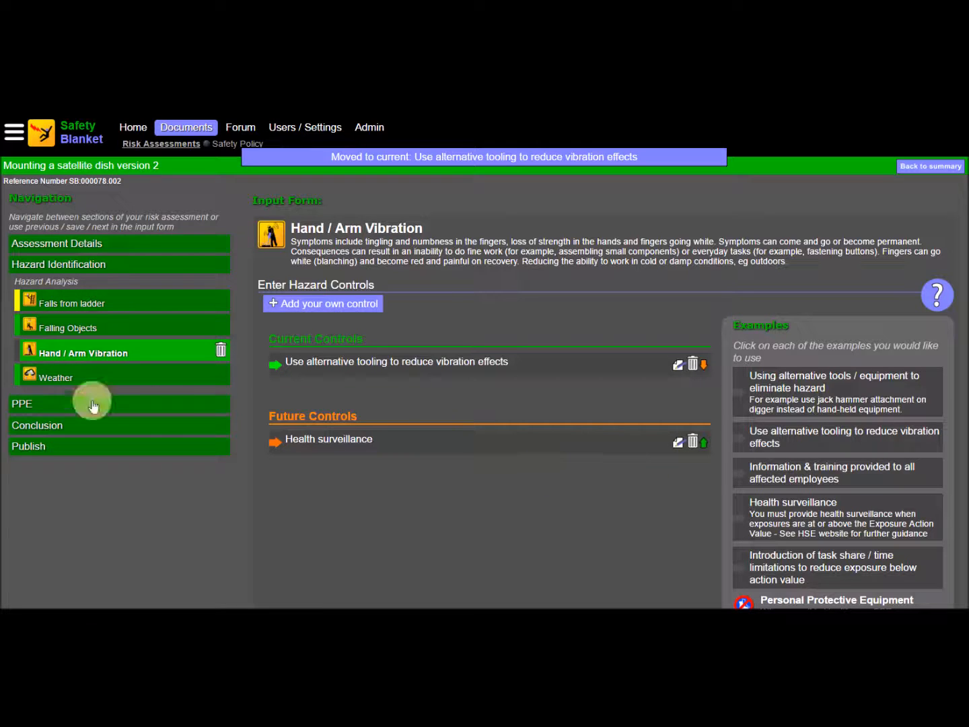
Step: Add Gloves to the assessment's required personal protective equipment and continue to the conclusion
left_click(24, 405)
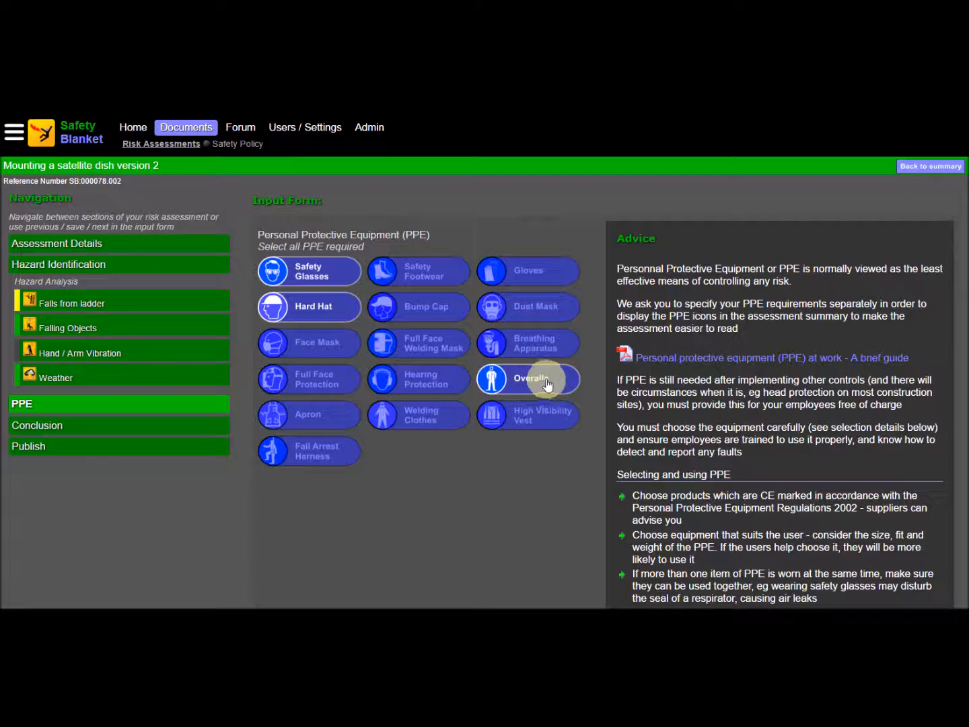
left_click(512, 282)
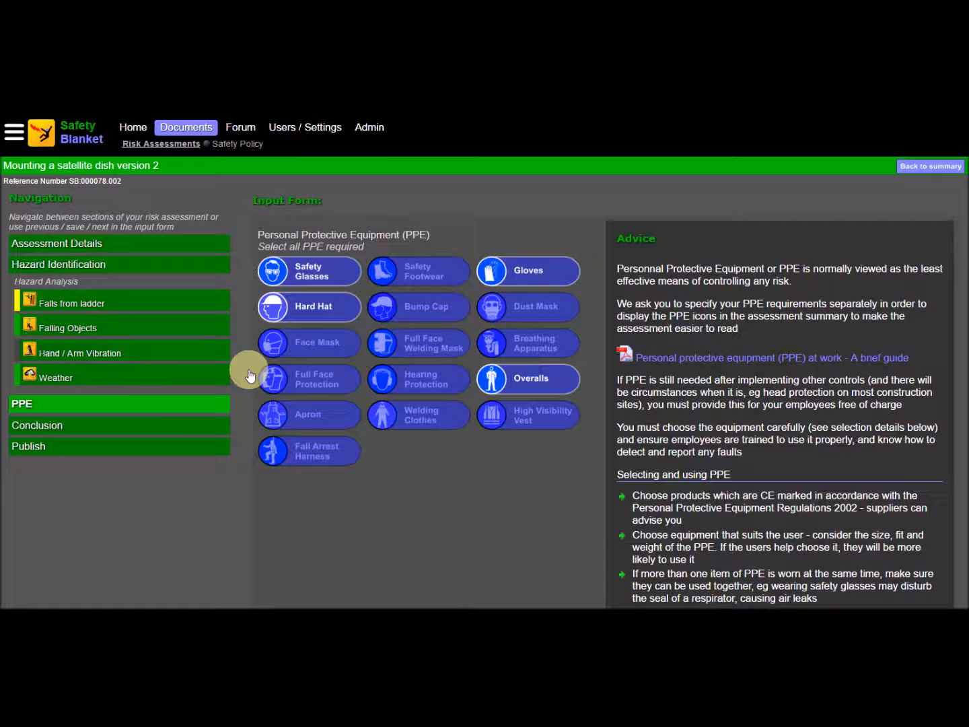
scroll(446, 522, "down", 4)
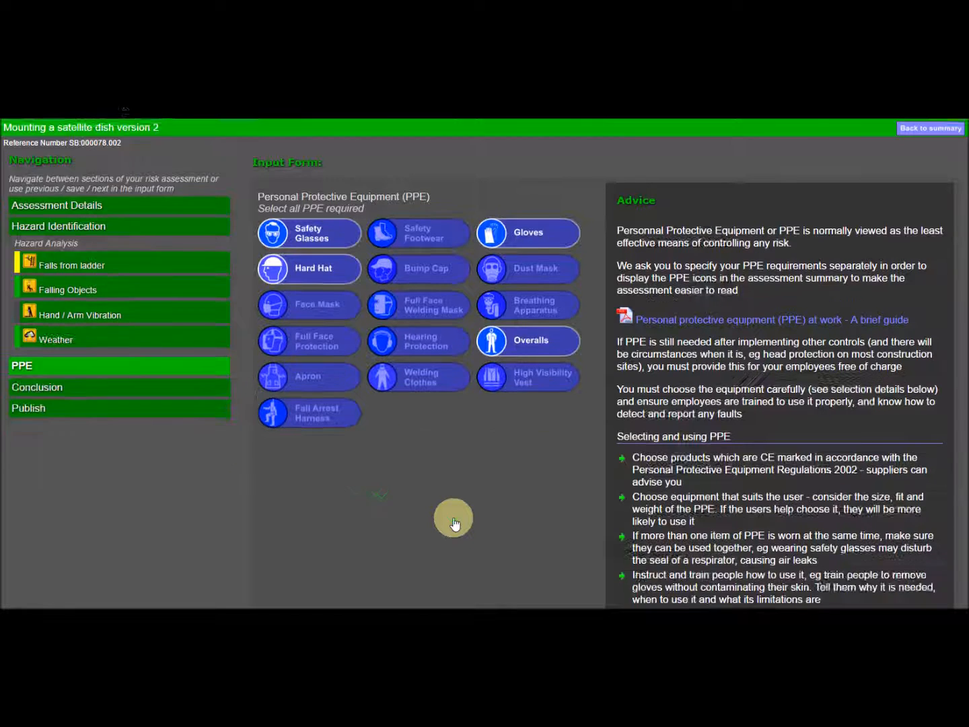
left_click(675, 569)
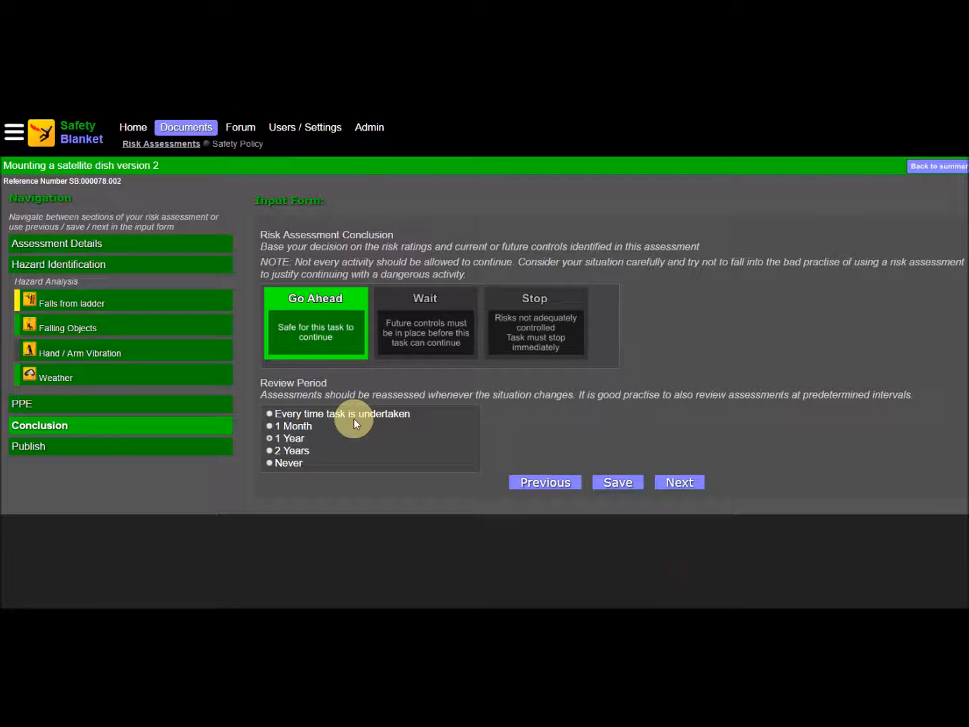
Step: Publish version 2 of the risk assessment and review the hazard details in its published summary
left_click(37, 444)
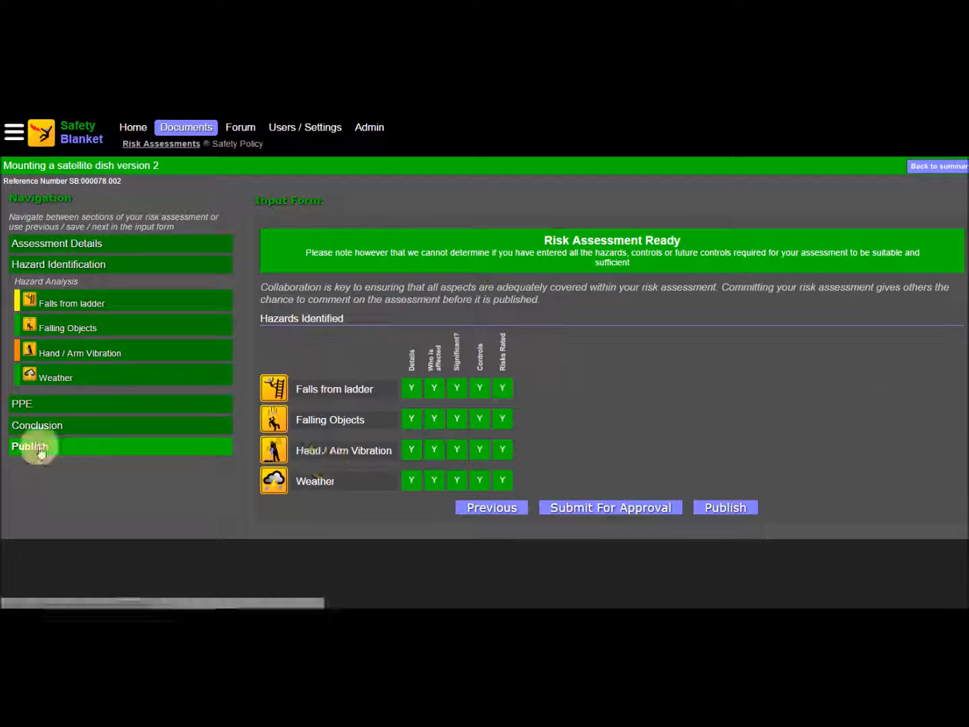
left_click(727, 508)
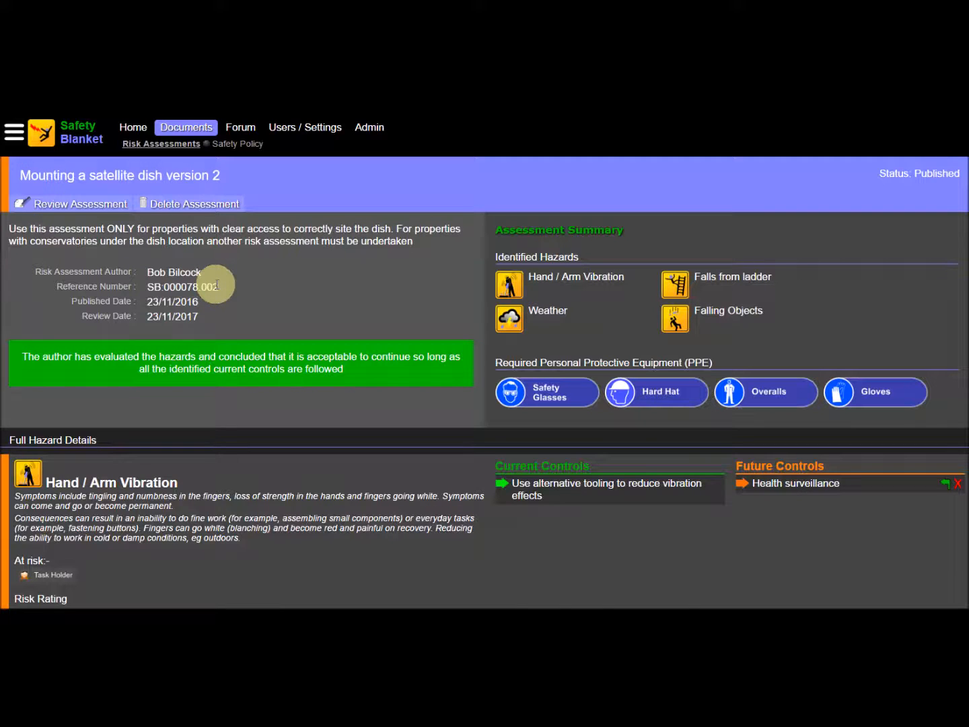
scroll(349, 487, "down", 5)
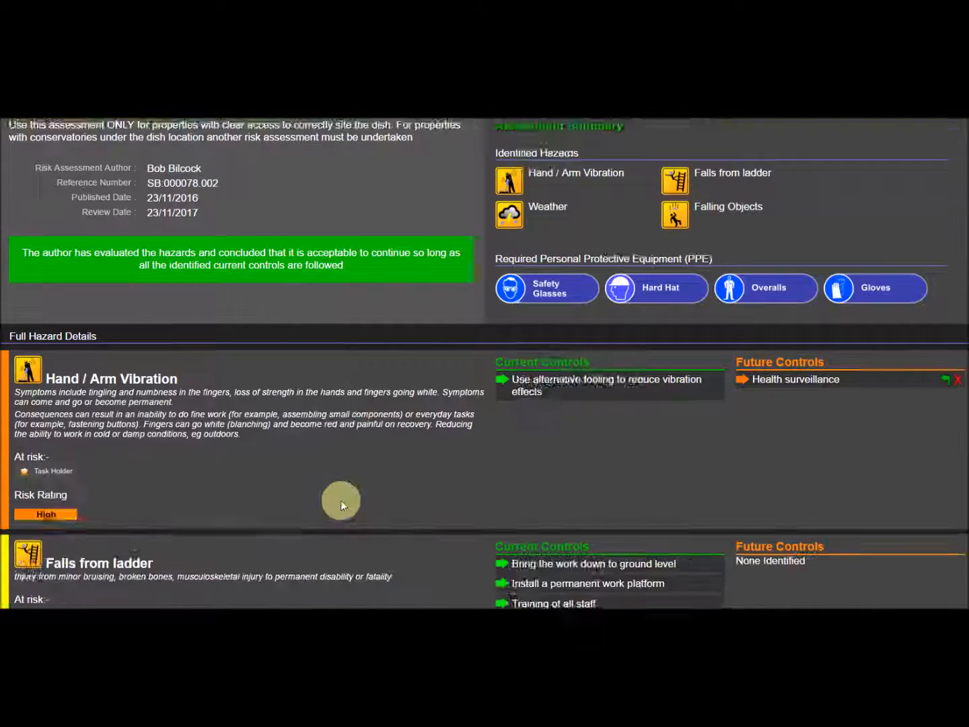
scroll(340, 496, "up", 3)
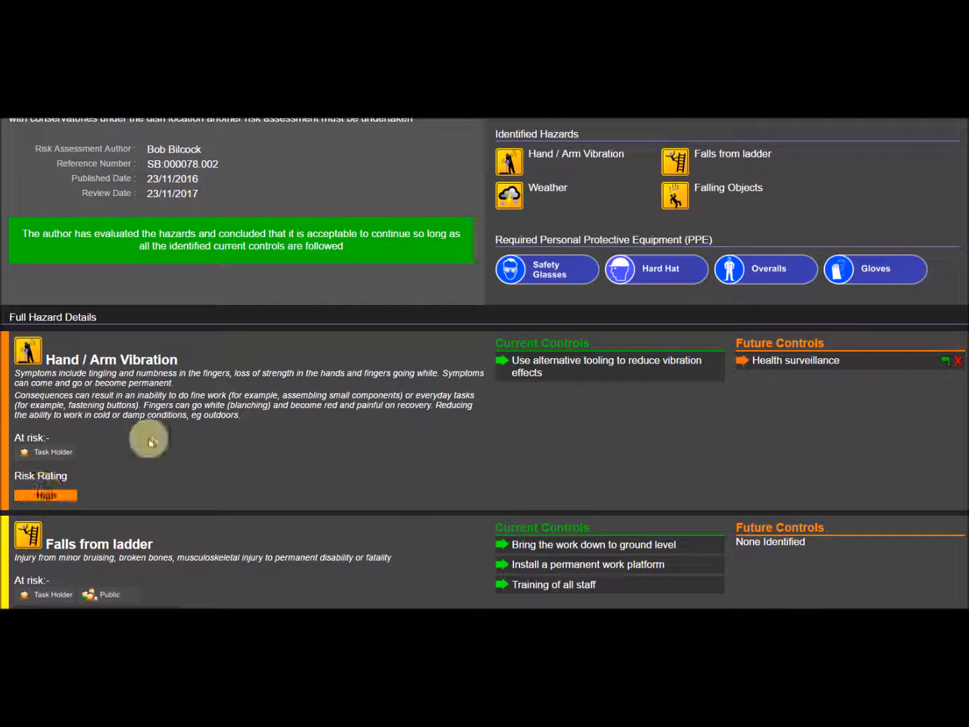
scroll(203, 469, "down", 5)
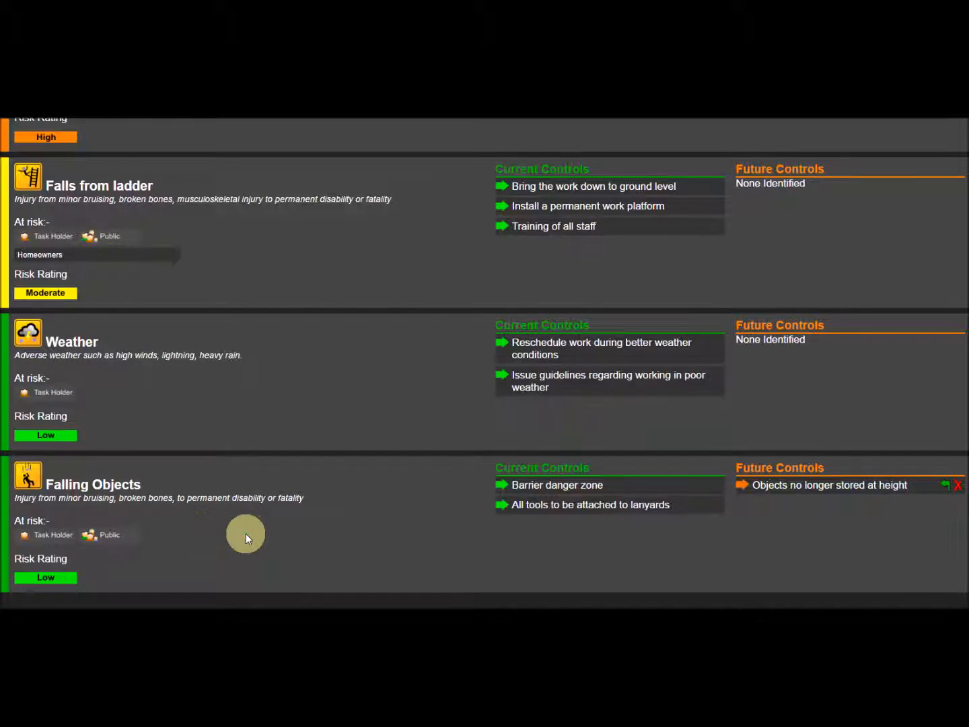
Step: Move the future controls "Health surveillance" (Hand / Arm Vibration) and "Objects no longer stored at height" (Falling Objects) to current controls
scroll(246, 534, "up", 5)
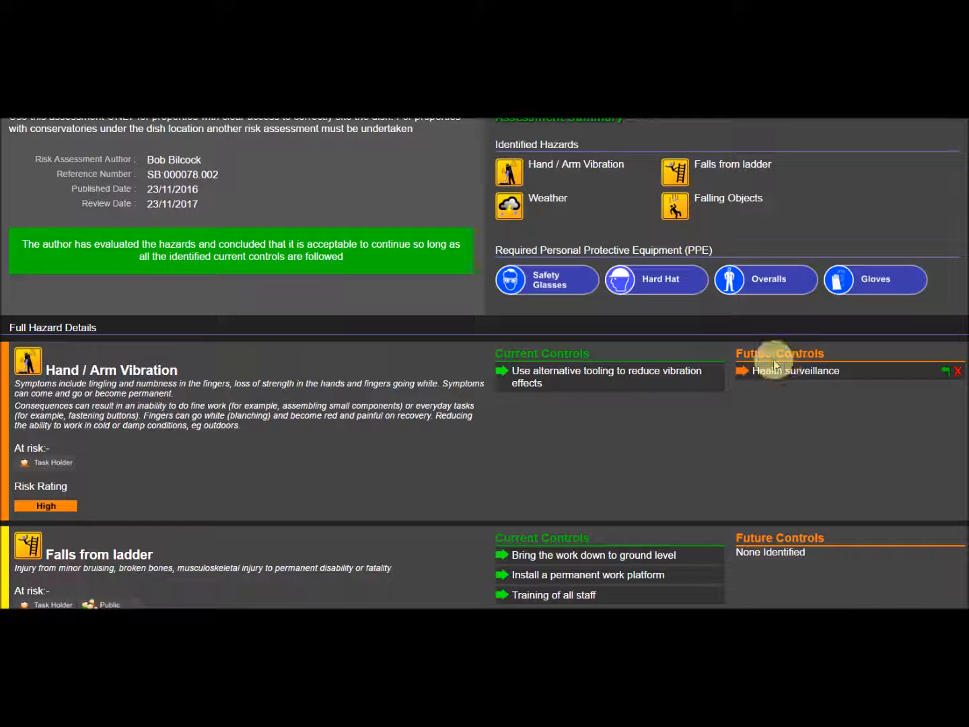
left_click(944, 372)
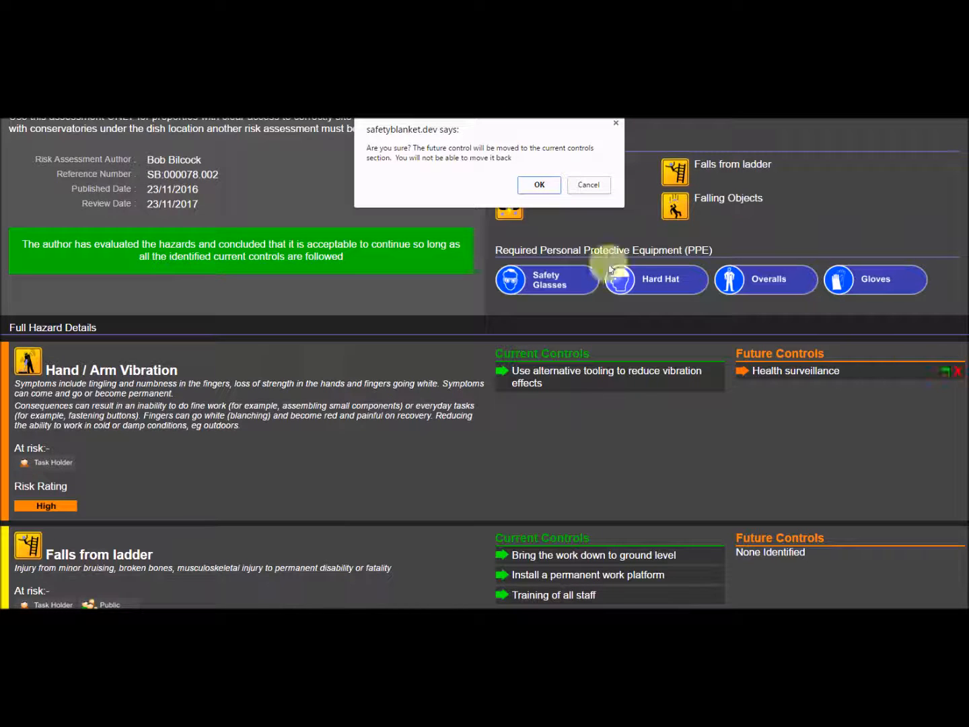
left_click(546, 191)
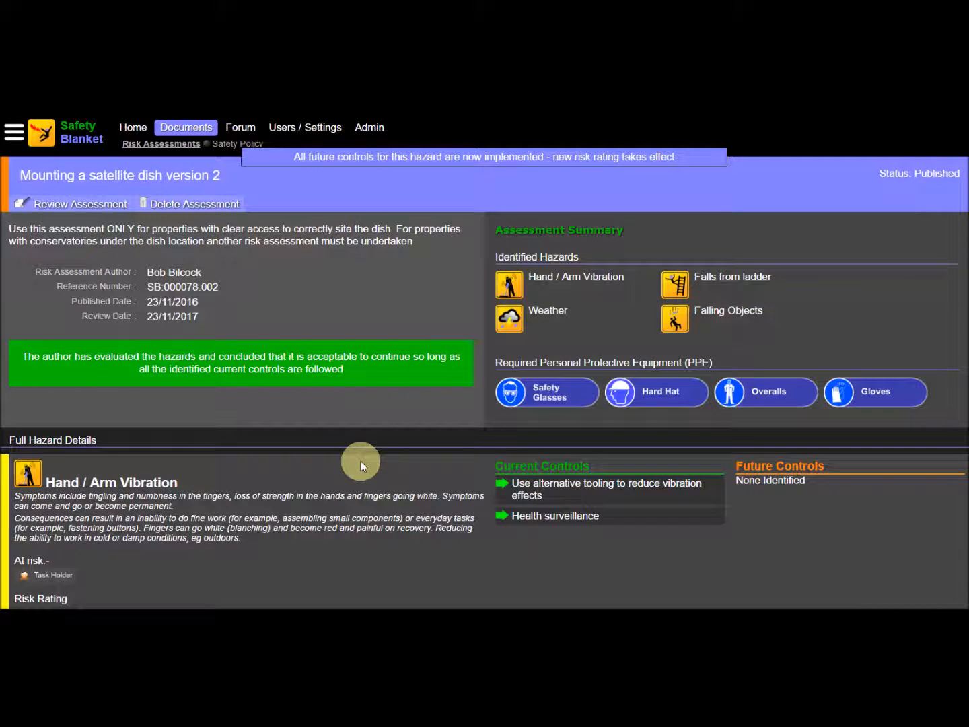
scroll(361, 462, "down", 7)
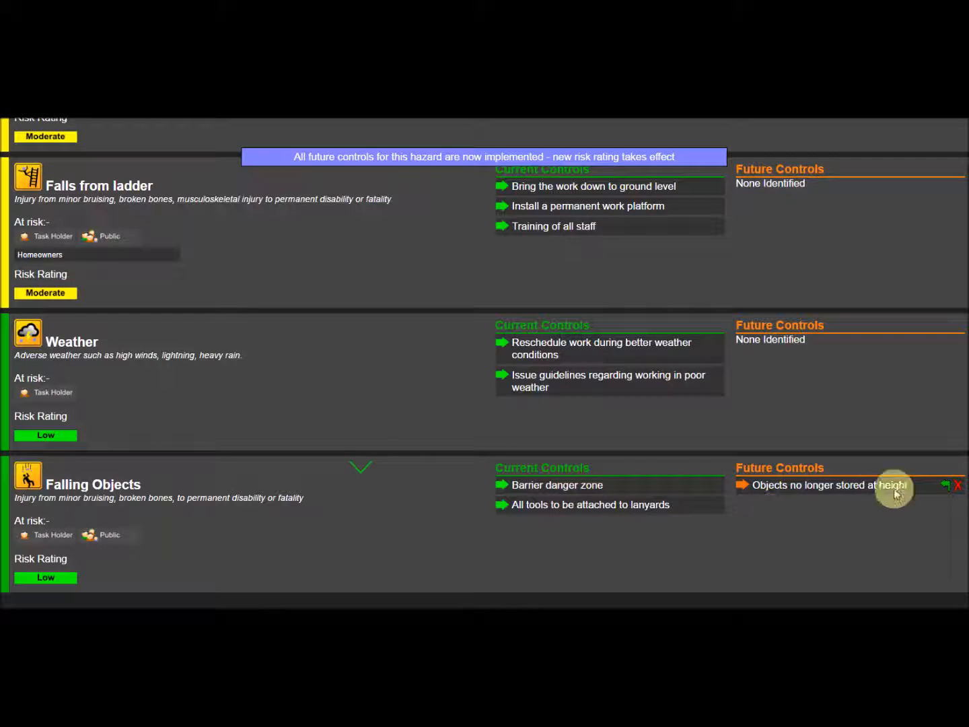
left_click(946, 484)
left_click(538, 185)
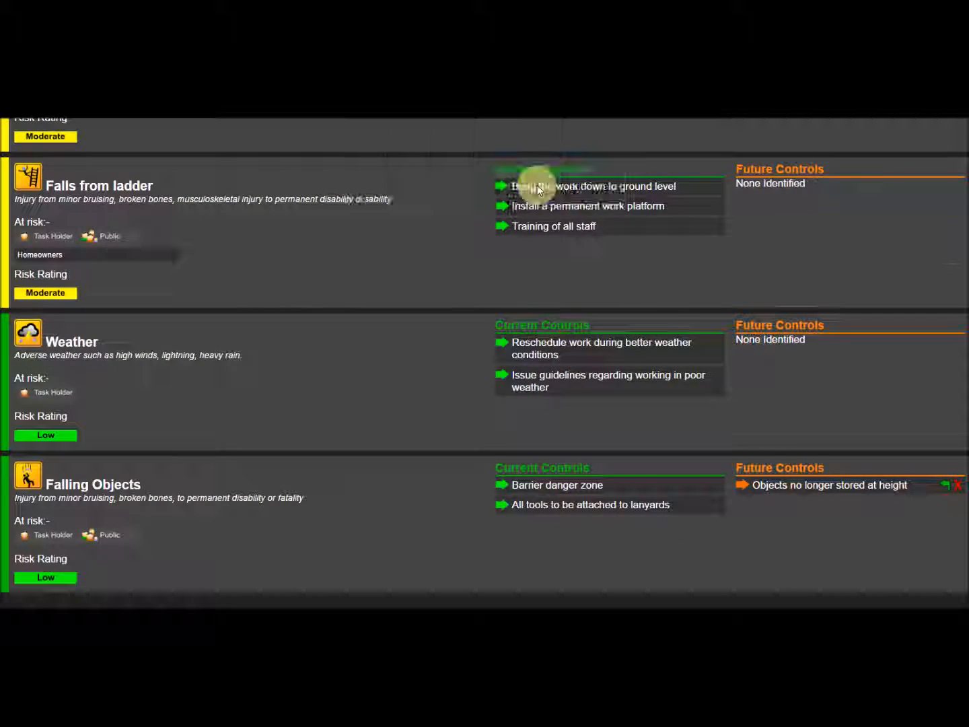